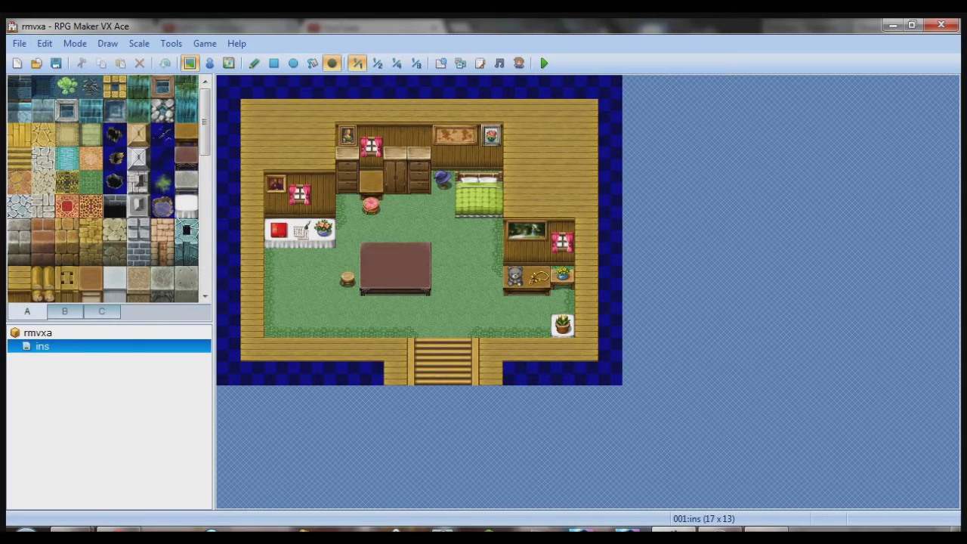
Switch to GIMP and close the untitled 640x400 image
left_click(719, 531)
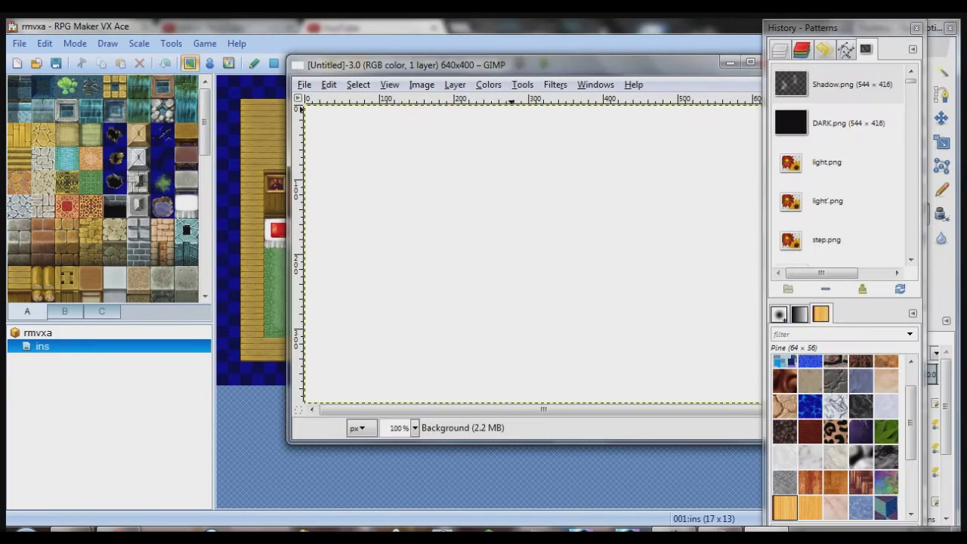
left_click_drag(495, 66, 332, 67)
left_click(618, 64)
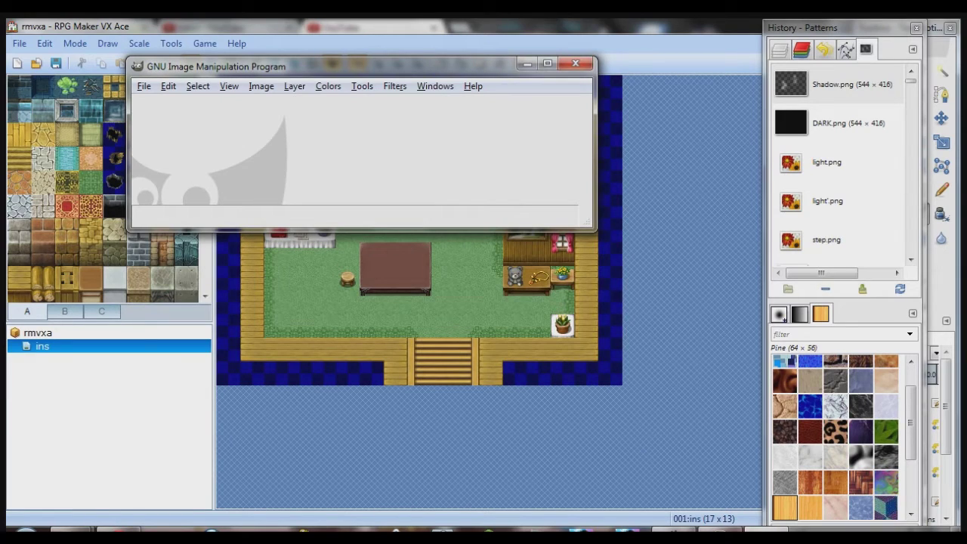
left_click_drag(215, 66, 155, 240)
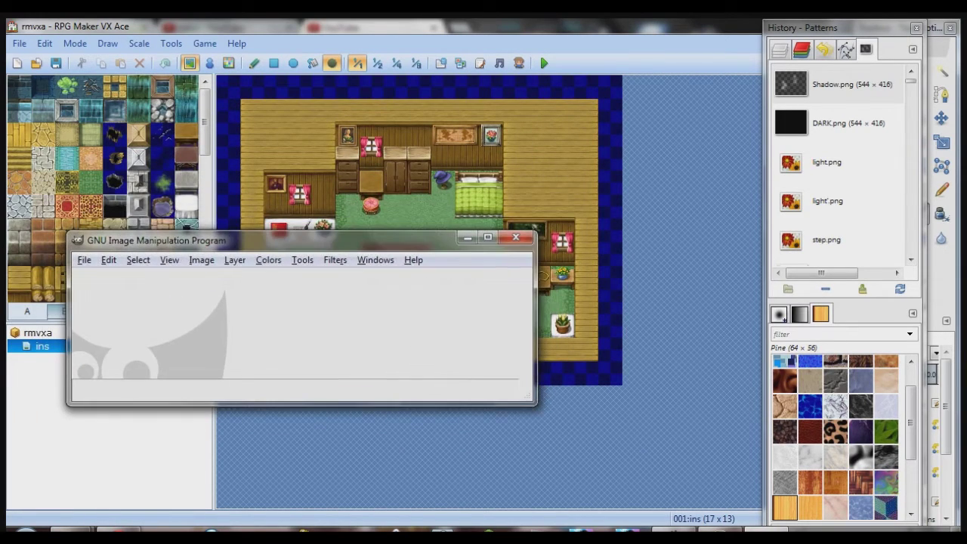
left_click(467, 237)
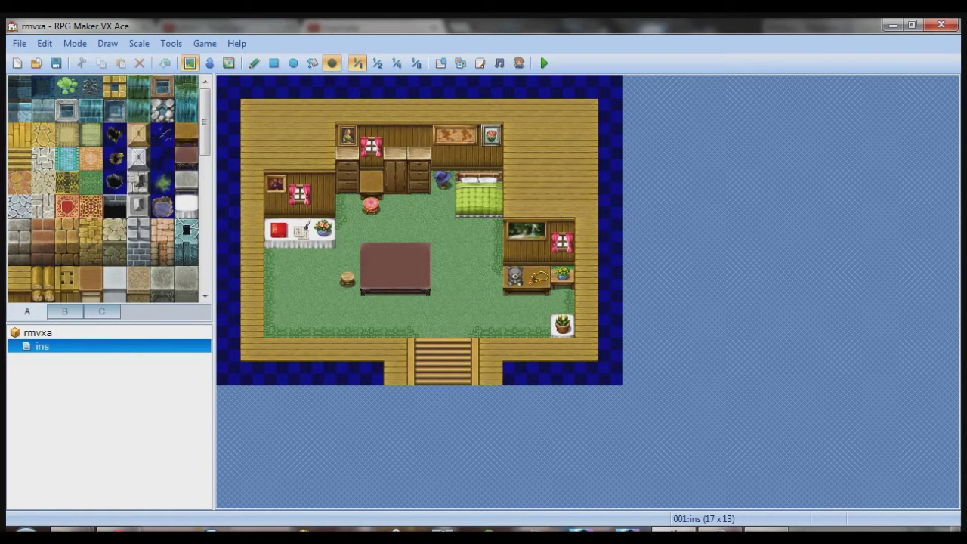
key("alt+Tab")
left_click(84, 260)
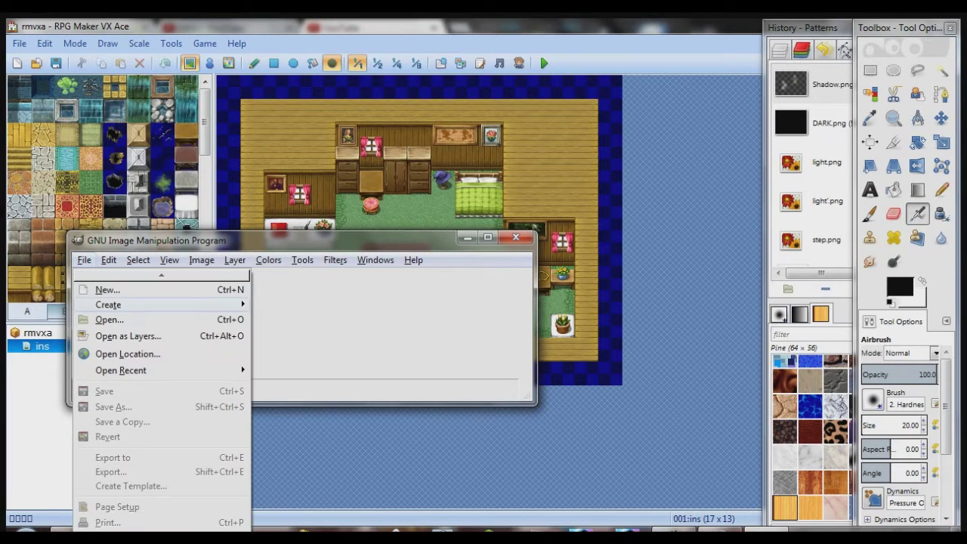
key("Up")
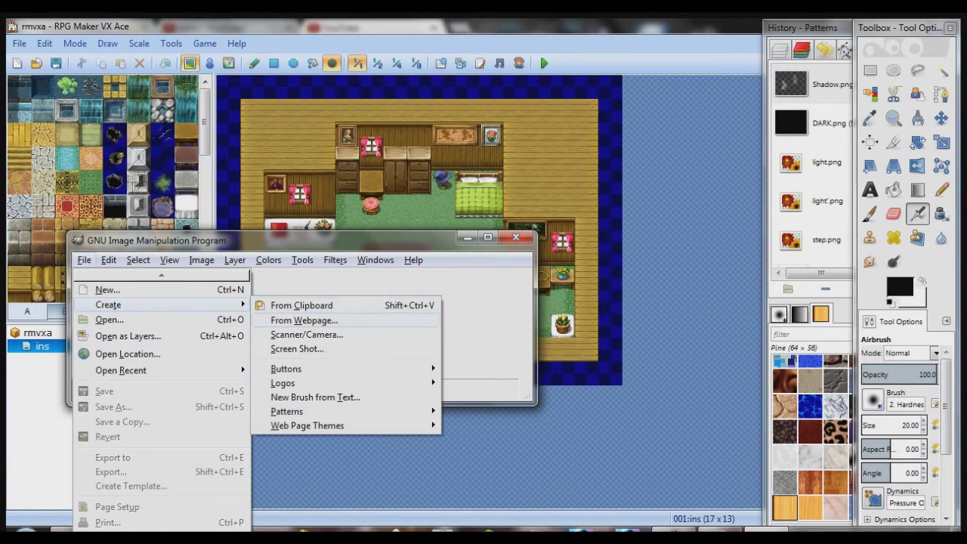
key("Down")
key("Down")
key("Return")
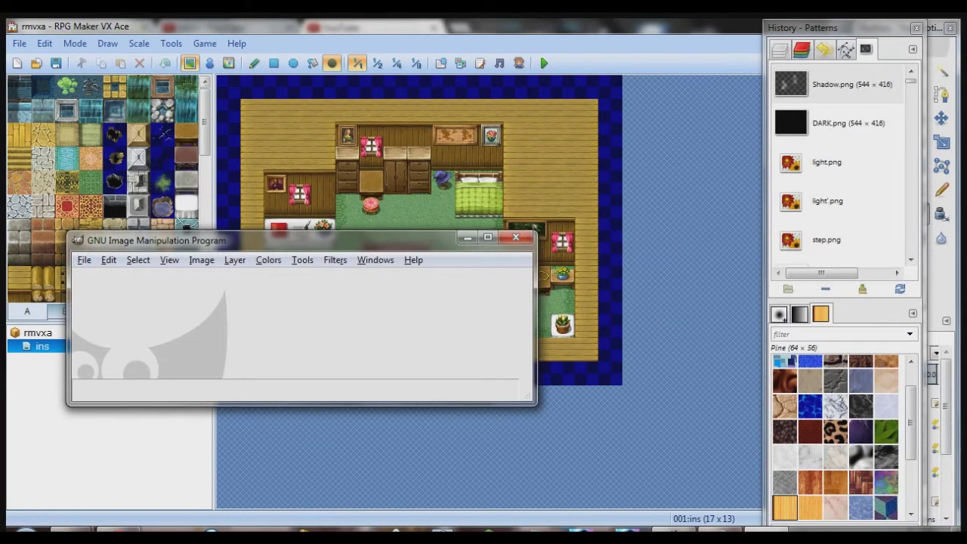
Create a new GIMP image 544 px wide and 416 px high
left_click_drag(324, 241, 397, 164)
left_click(156, 182)
left_click(173, 200)
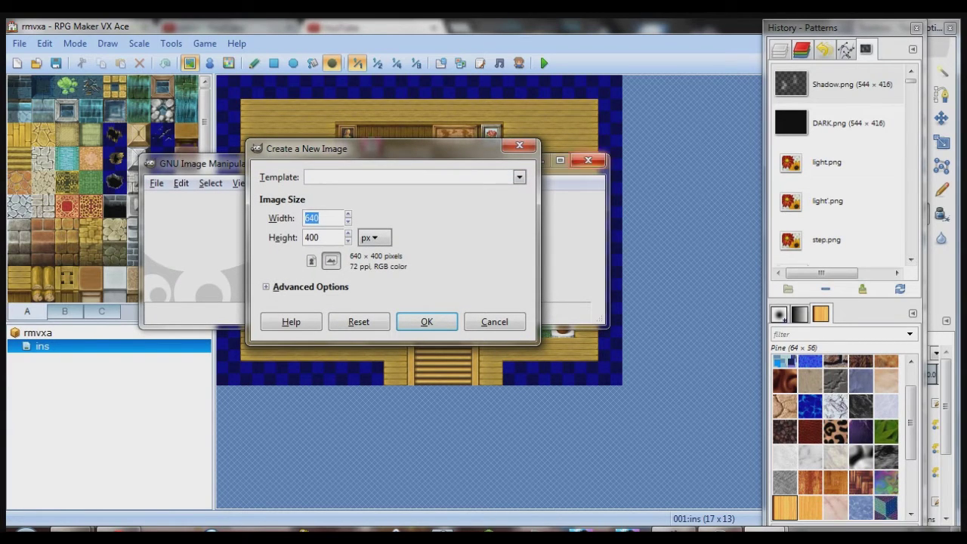
key("alt+Tab")
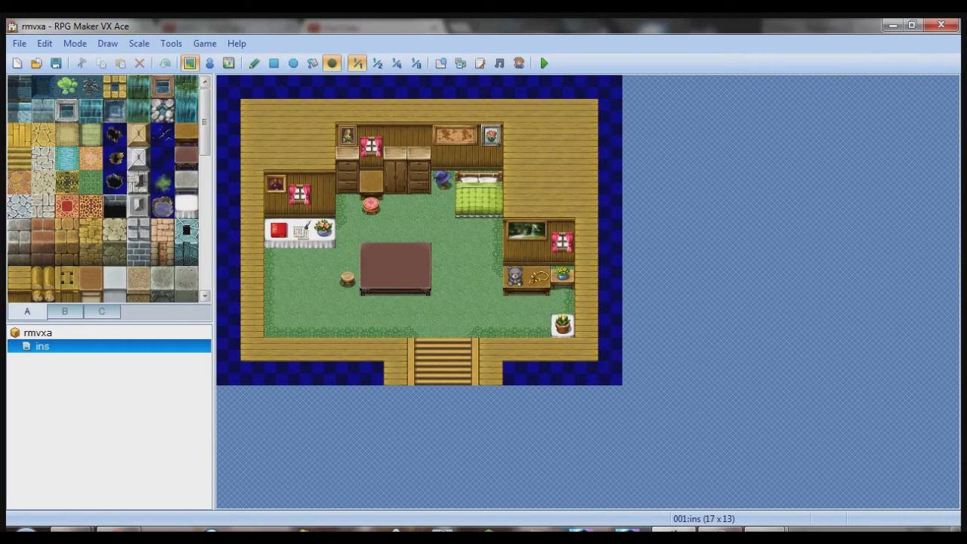
key("alt+Tab")
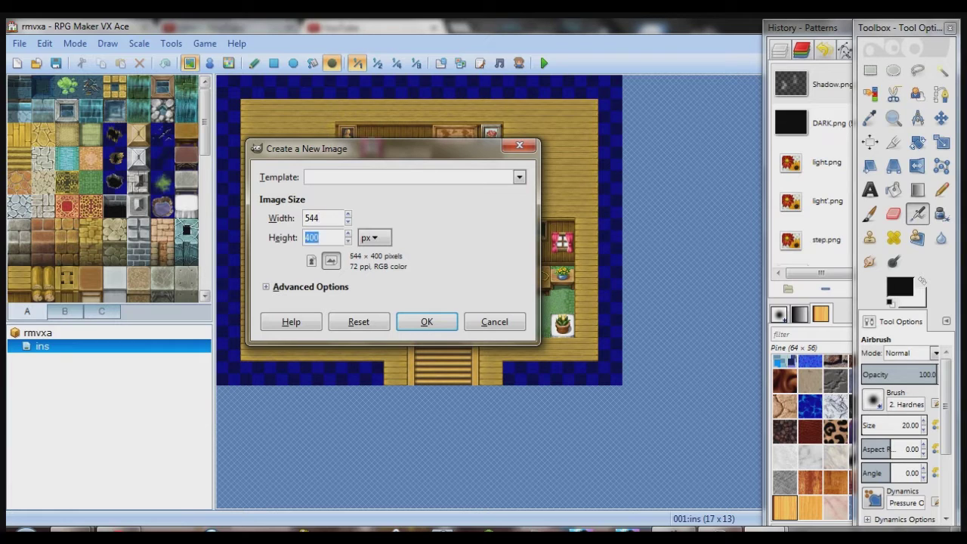
key("Return")
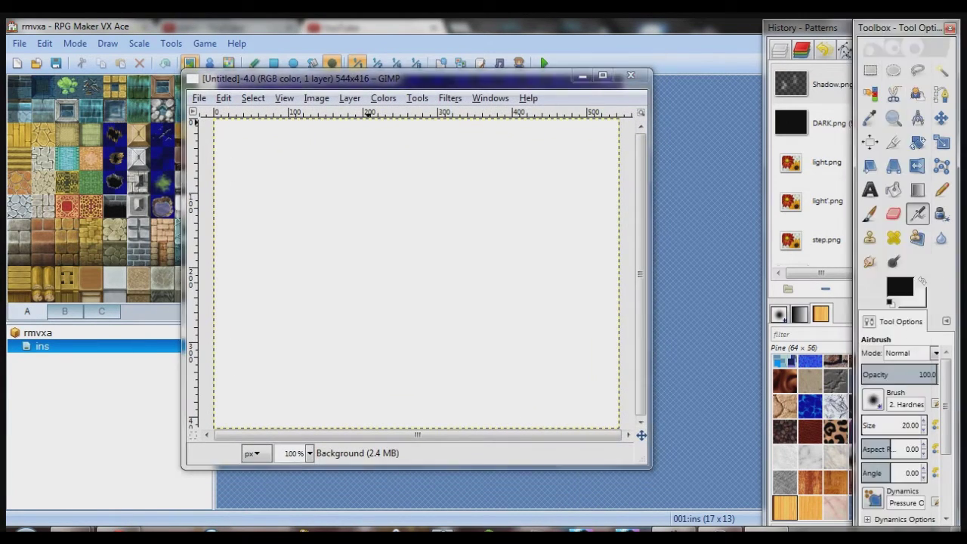
Paste the copied map screenshot and shift it so the map's upper-left corner lies near the canvas corner
key("r")
key("ctrl+v")
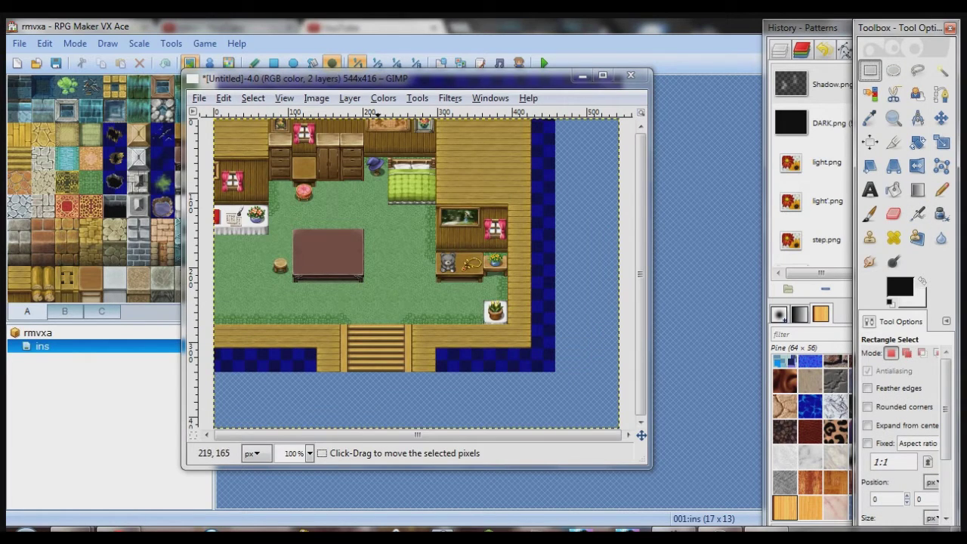
middle_click_drag(511, 330, 606, 352)
left_click_drag(358, 189, 445, 262)
scroll(310, 145, "up", 4, "ctrl")
left_click_drag(335, 185, 397, 255)
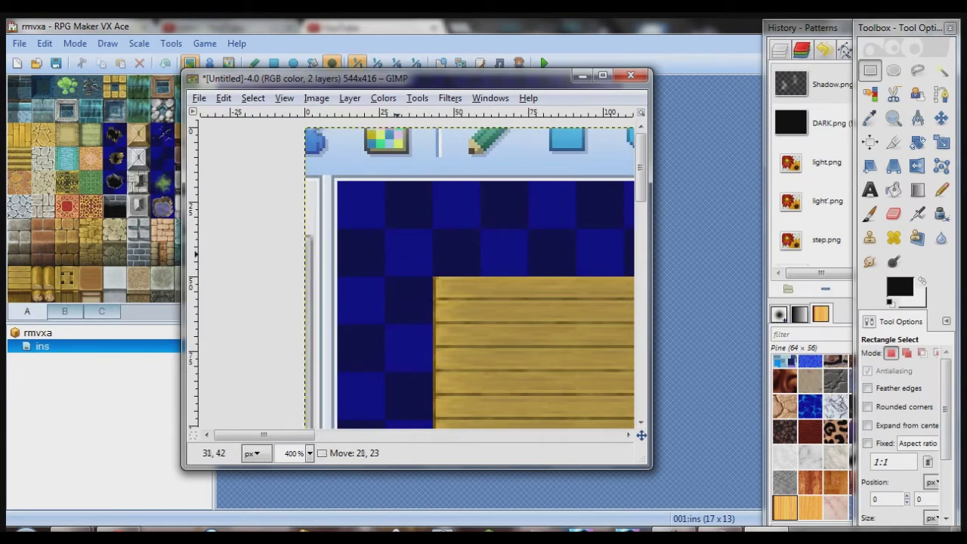
Align the pasted map's upper-left corner precisely with the canvas corner and anchor it to the background
scroll(400, 253, "up", 3, "ctrl")
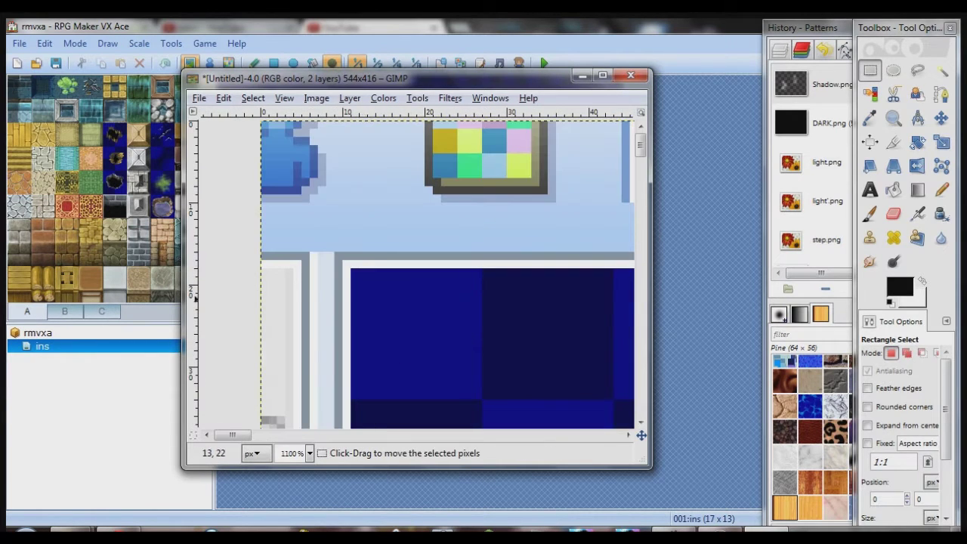
left_click_drag(369, 299, 297, 160)
middle_click_drag(306, 175, 371, 289)
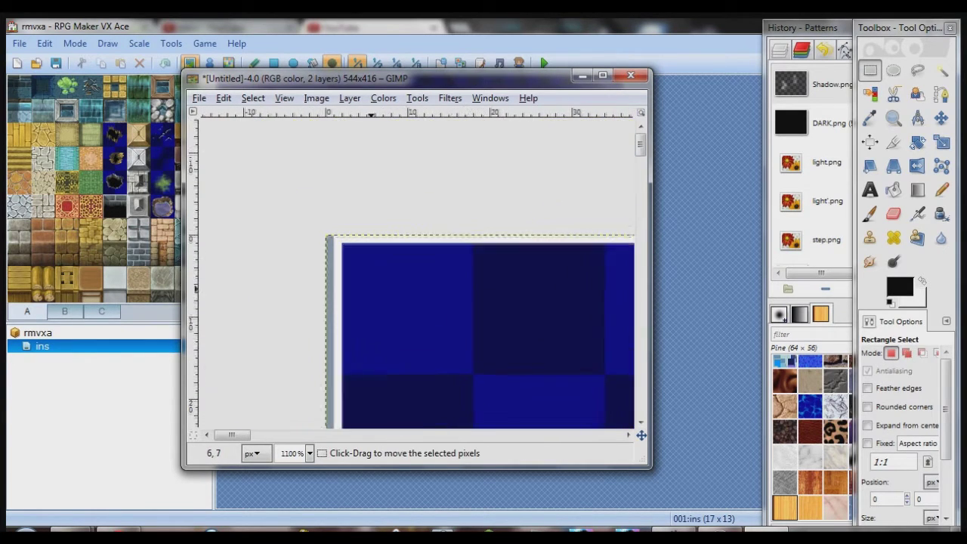
left_click_drag(371, 287, 349, 258)
scroll(302, 313, "down", 7, "ctrl")
scroll(334, 338, "down", 1, "ctrl")
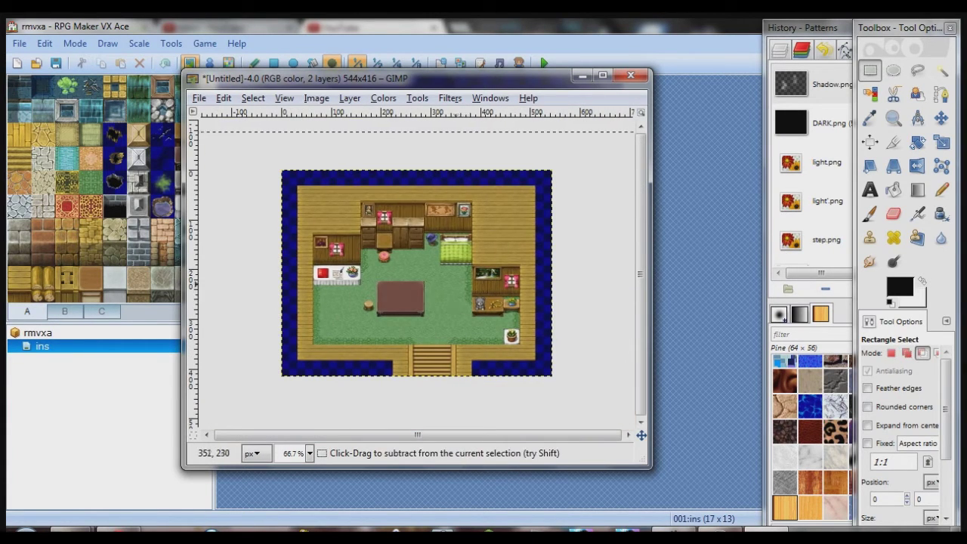
scroll(447, 231, "down", 1, "ctrl")
left_click(447, 142)
scroll(429, 271, "up", 2, "ctrl")
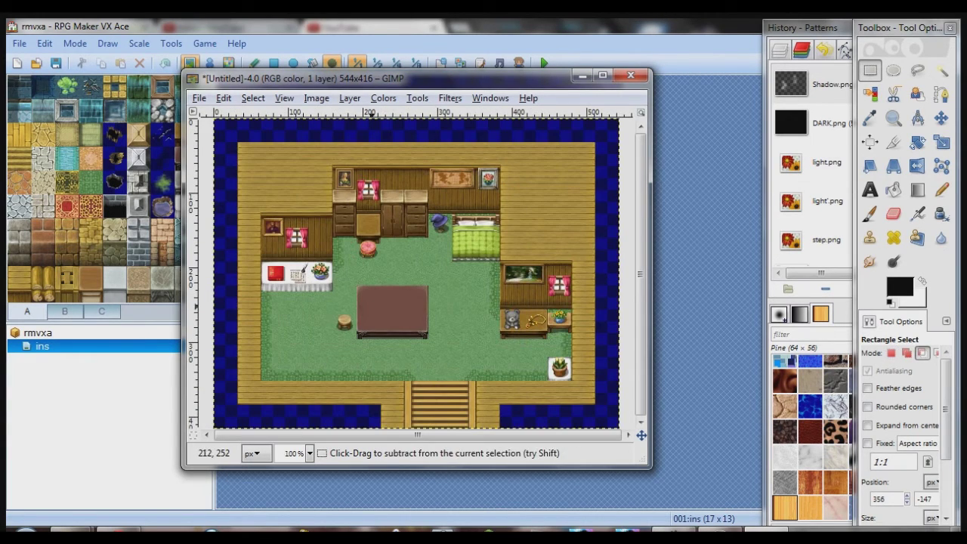
Enlarge the image window and add a new 544x416 layer with transparency fill above the background
middle_click_drag(373, 330, 368, 295)
middle_click_drag(553, 256, 565, 273)
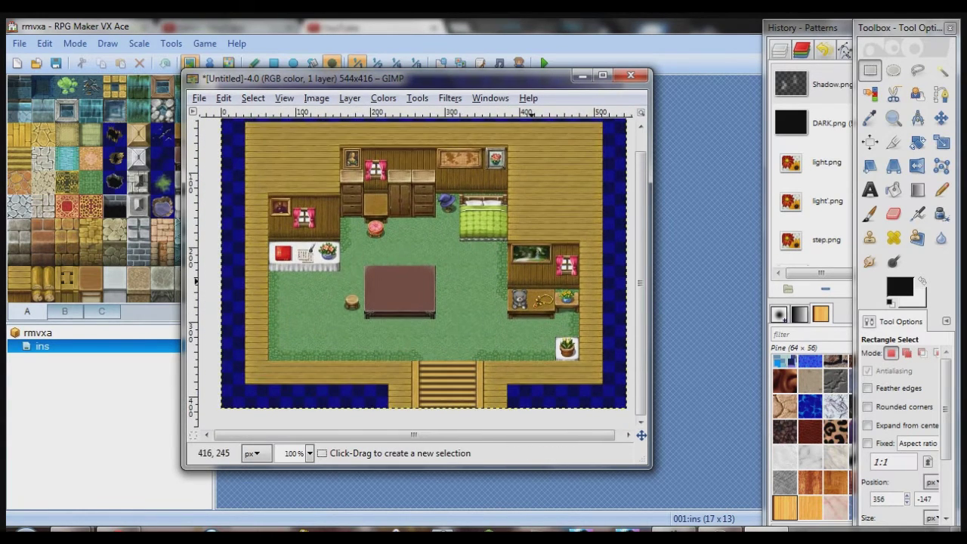
left_click_drag(650, 70, 719, 40)
left_click(814, 85)
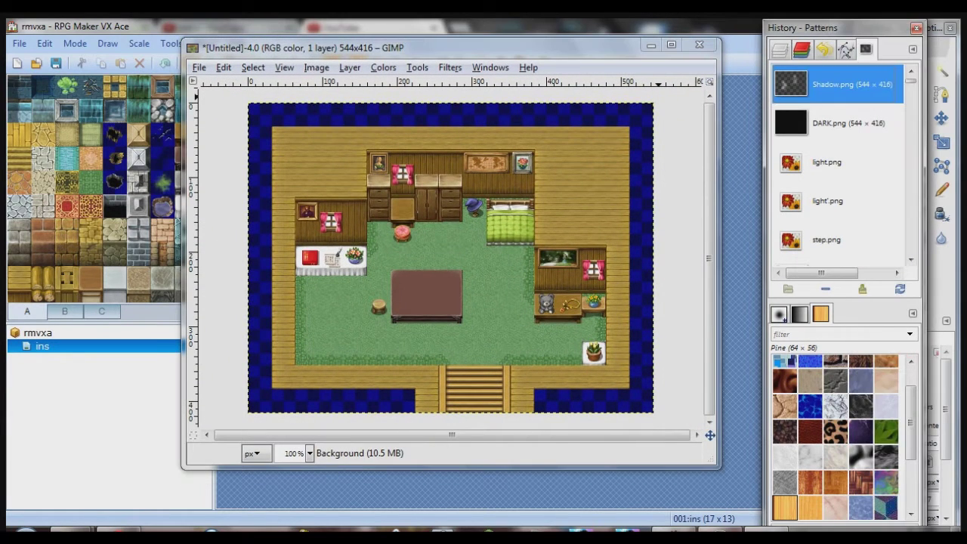
left_click(780, 49)
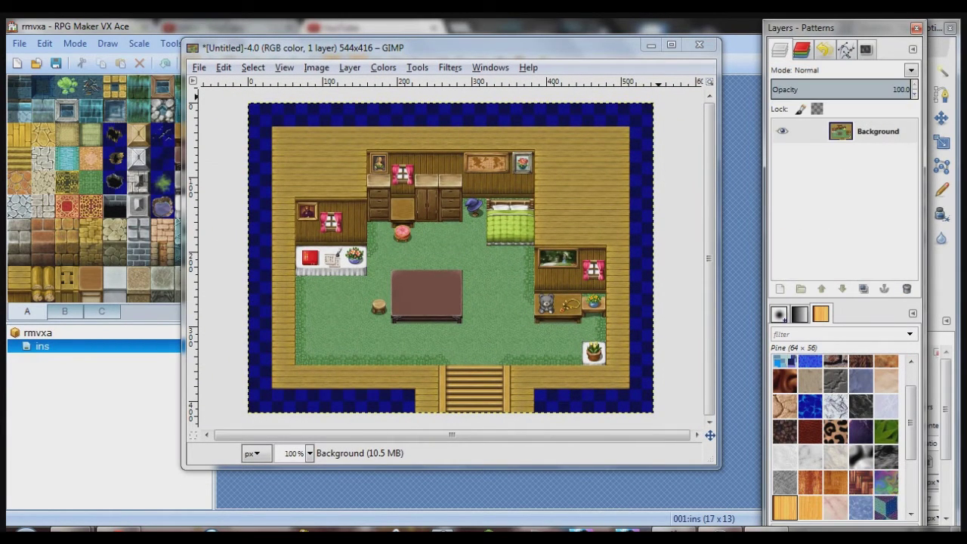
key("shift+ctrl+n")
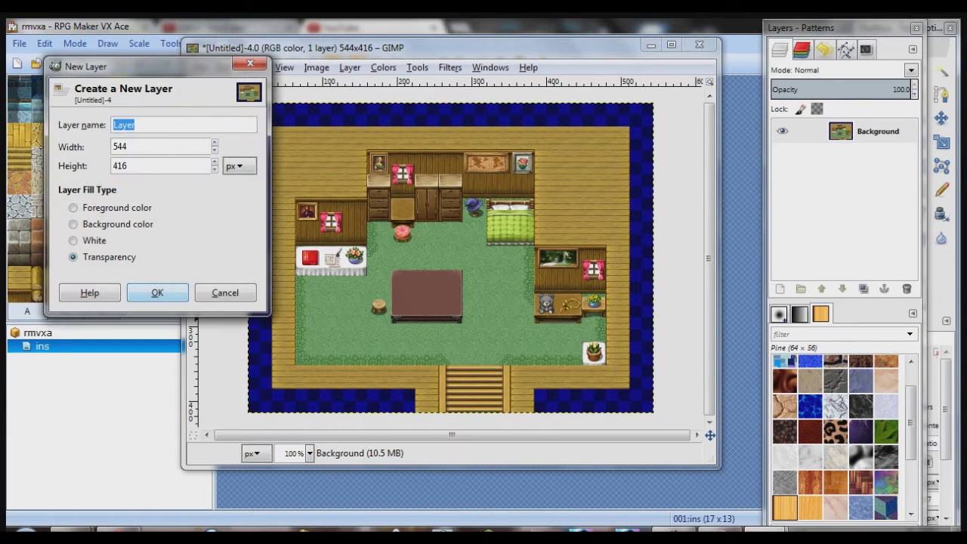
left_click(158, 293)
Fill the new layer with the black foreground colour using Bucket Fill
left_click(941, 118)
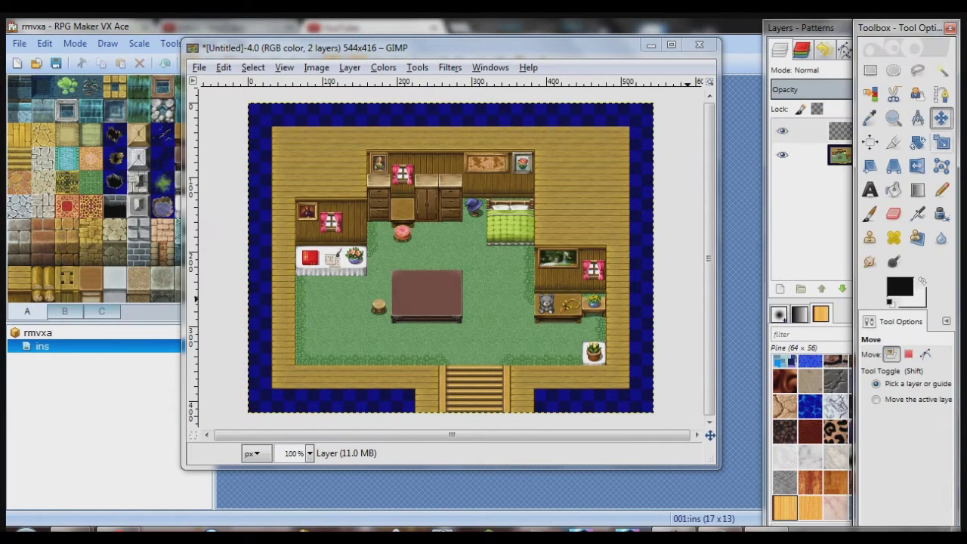
left_click(893, 189)
left_click(494, 313)
Set the black layer's opacity to 45
left_click(840, 131)
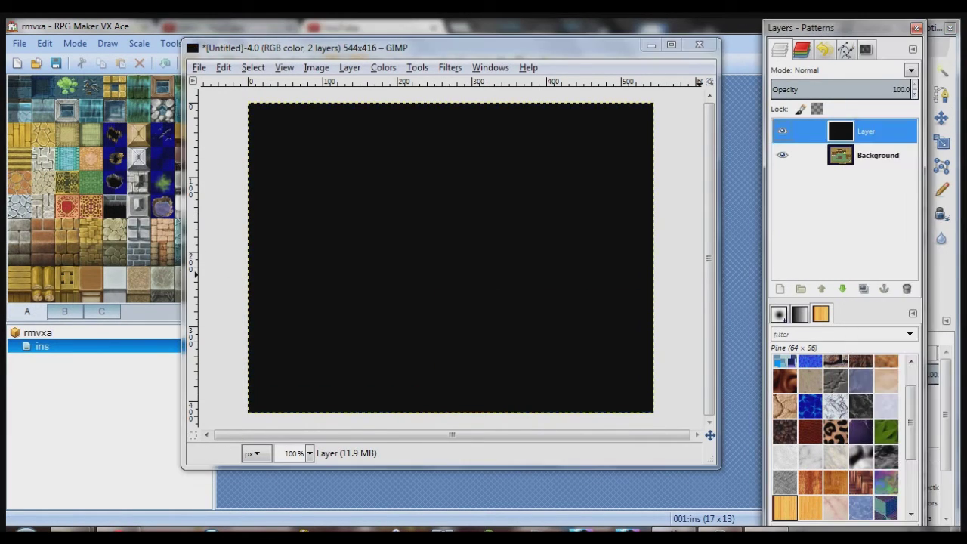
left_click(881, 88)
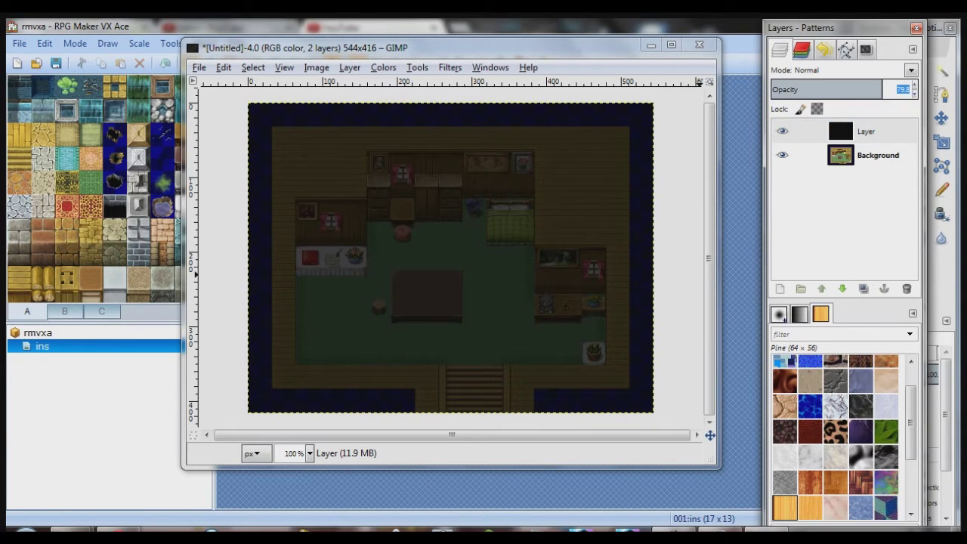
type("45")
key("Return")
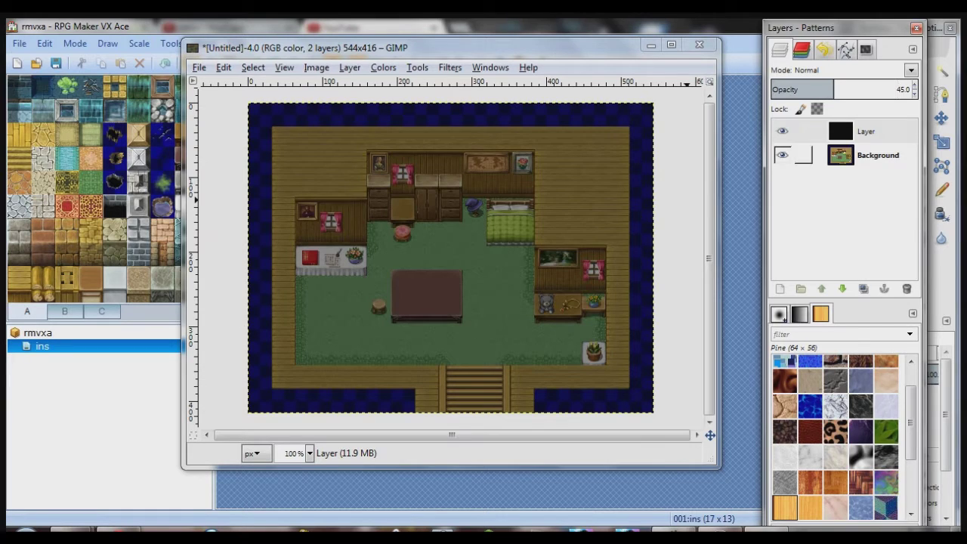
With the Eraser at size 45, erase the dark layer over the upper window, its desk and the floor below to form a light beam
left_click(941, 143)
left_click(893, 215)
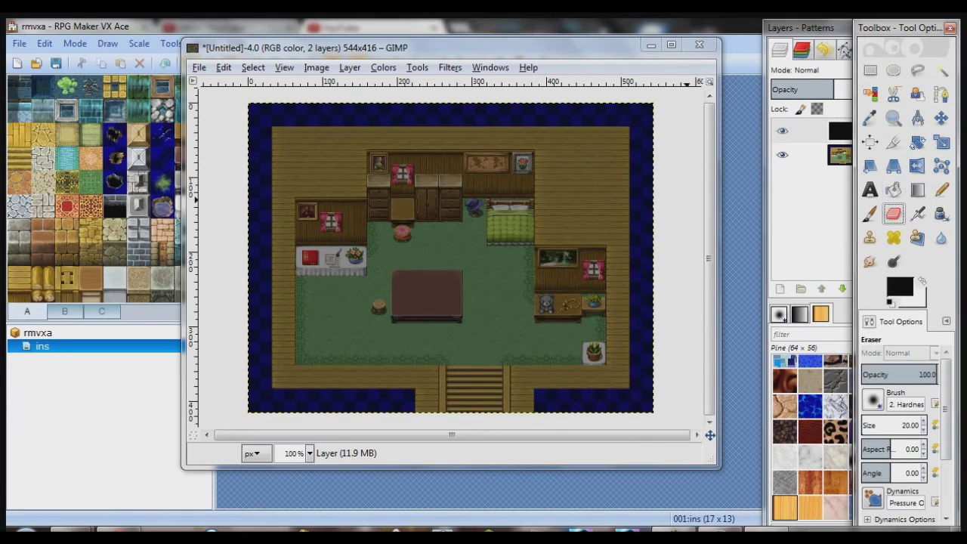
left_click(873, 399)
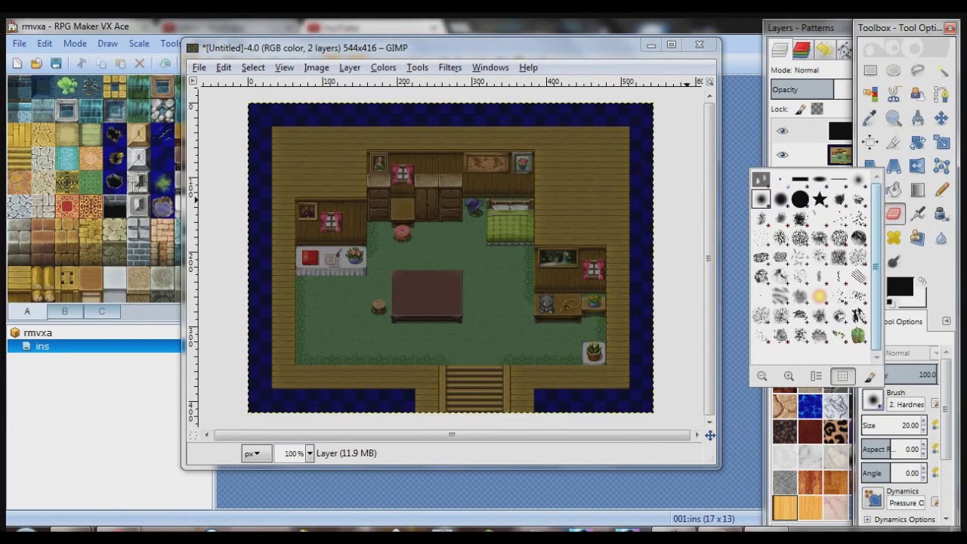
key("Escape")
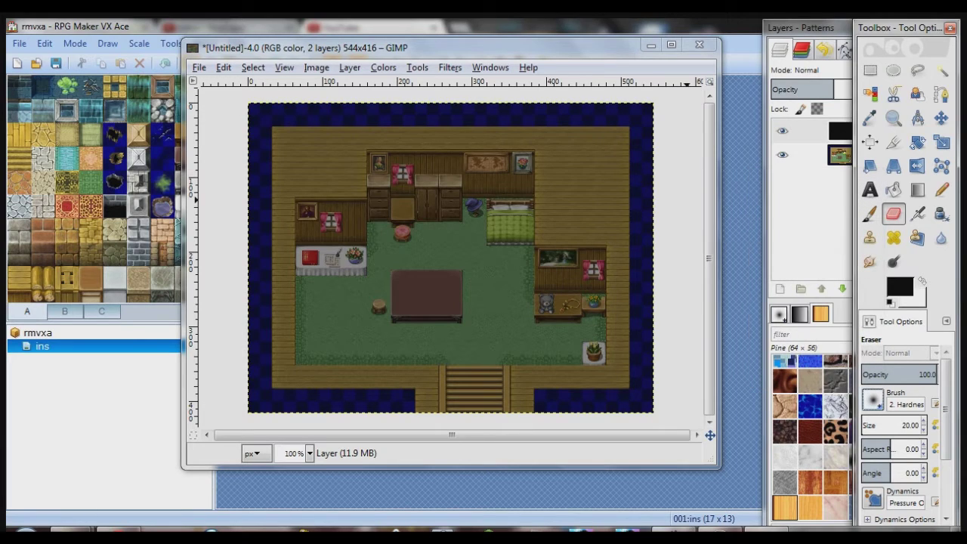
left_click(875, 422)
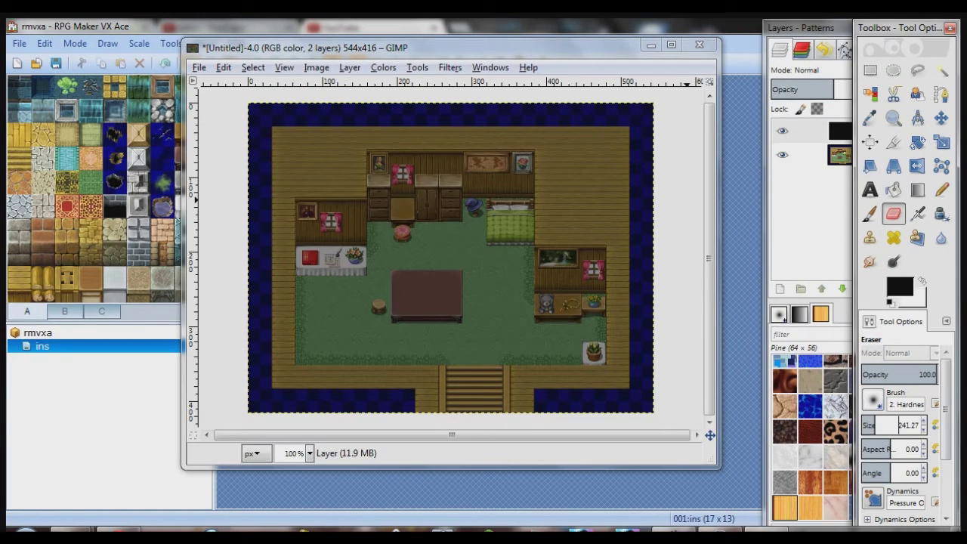
type("45")
key("Return")
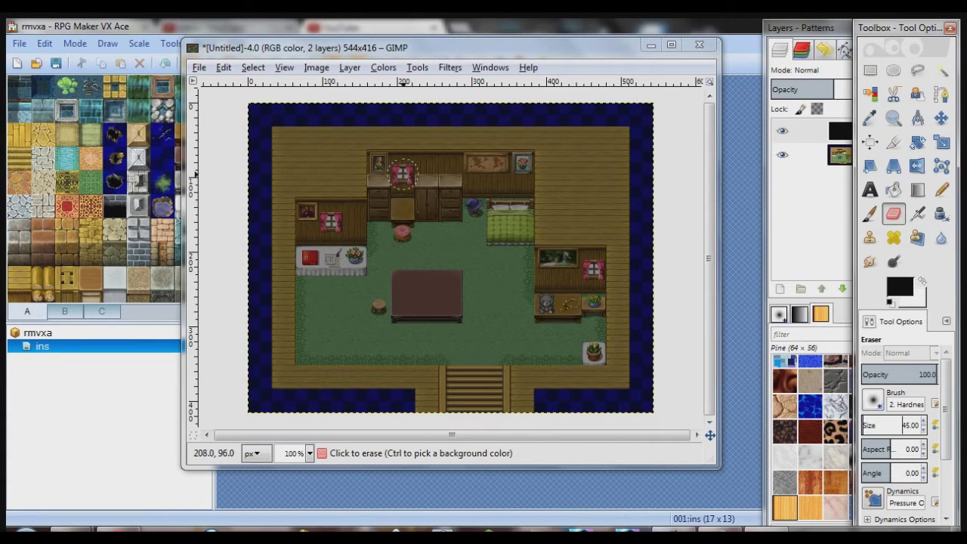
scroll(402, 172, "up", 3, "ctrl")
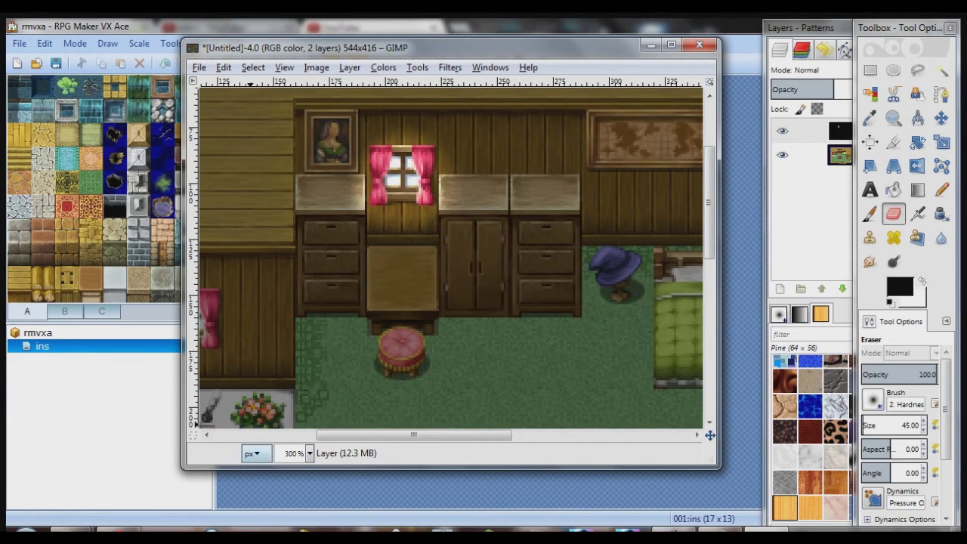
mouse_move(403, 215)
left_mouse_down()
mouse_move(402, 348)
mouse_move(390, 363)
mouse_move(411, 391)
mouse_move(461, 394)
mouse_move(415, 358)
mouse_move(389, 381)
mouse_move(382, 408)
mouse_move(423, 302)
mouse_move(452, 322)
mouse_move(464, 317)
mouse_move(398, 315)
left_mouse_up()
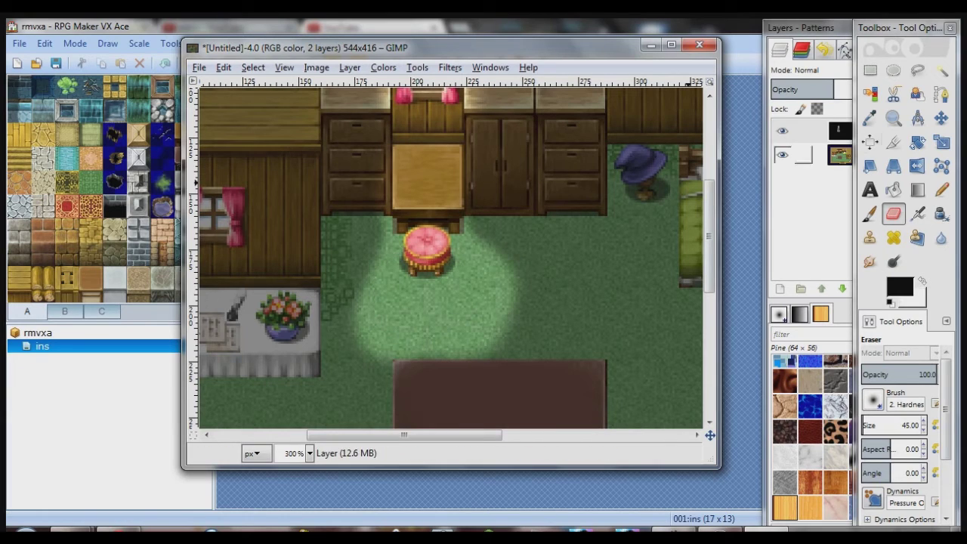
Paint black shade back over the pink stool in the light beam with the Paintbrush at size 45
left_click(869, 214)
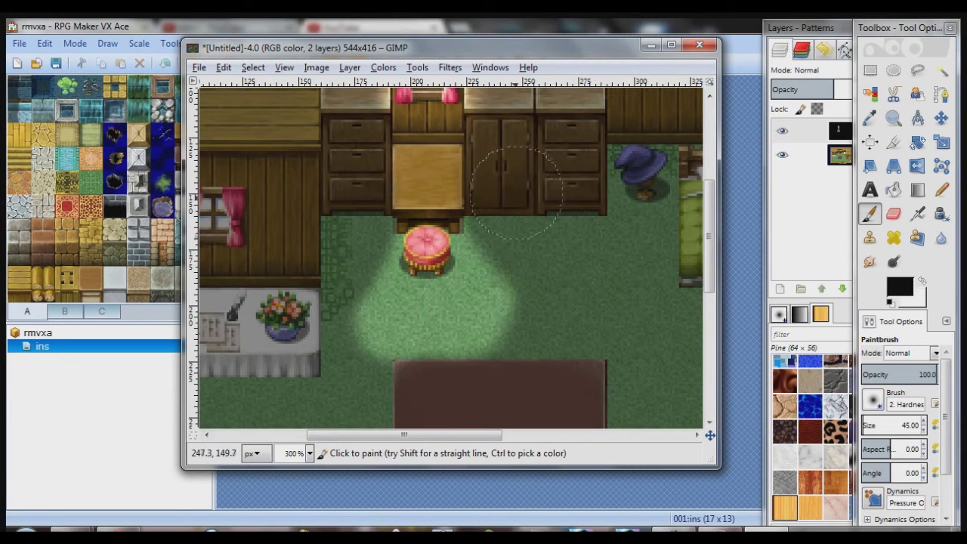
middle_click_drag(528, 234, 548, 266)
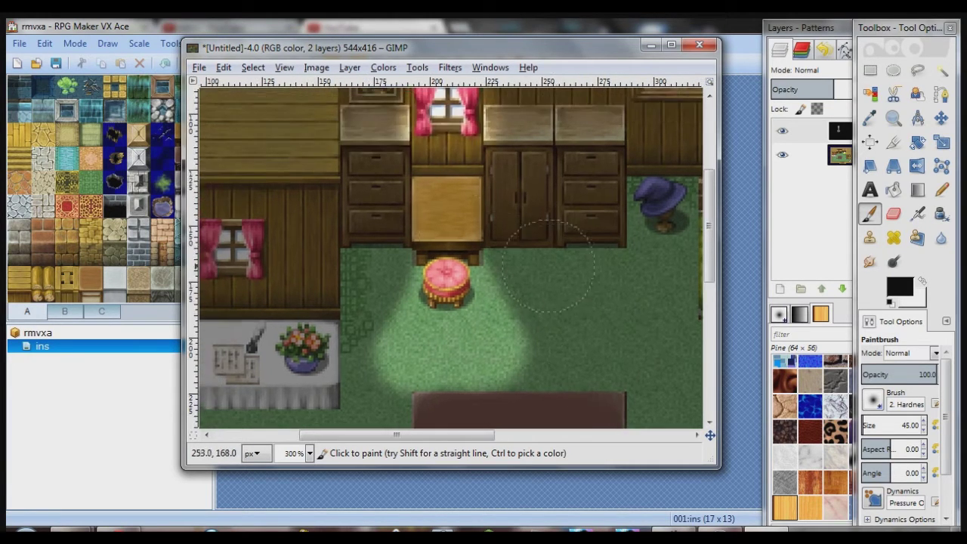
mouse_move(443, 232)
left_mouse_down()
mouse_move(461, 288)
mouse_move(450, 293)
left_mouse_up()
key("ctrl+z")
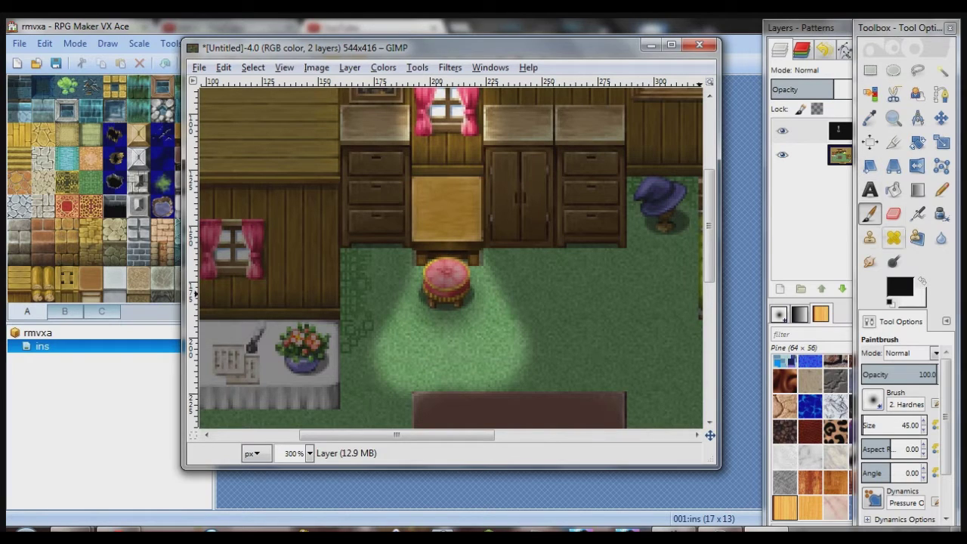
Erase the black shade from the pink stool with the Eraser at size 45
left_click(892, 214)
left_click(437, 274)
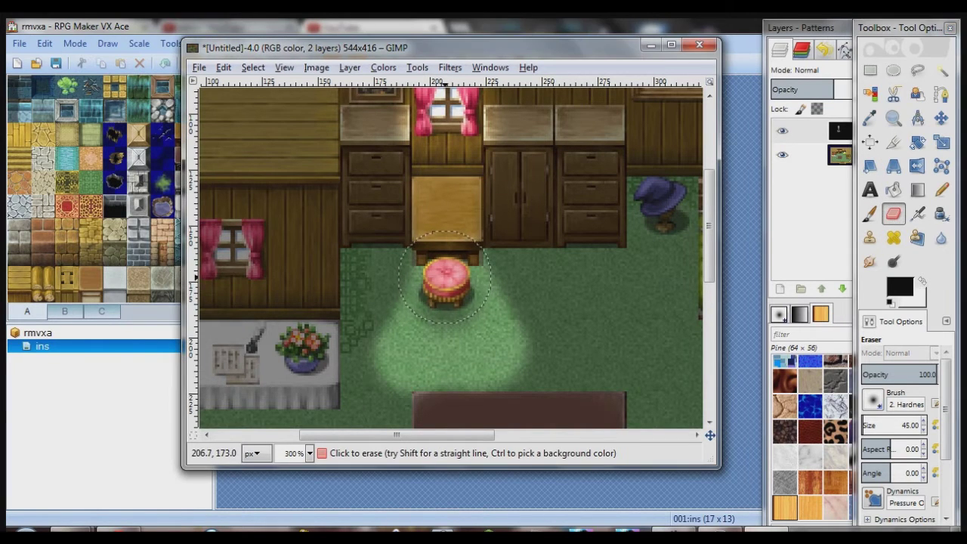
scroll(617, 371, "down", 2, "ctrl")
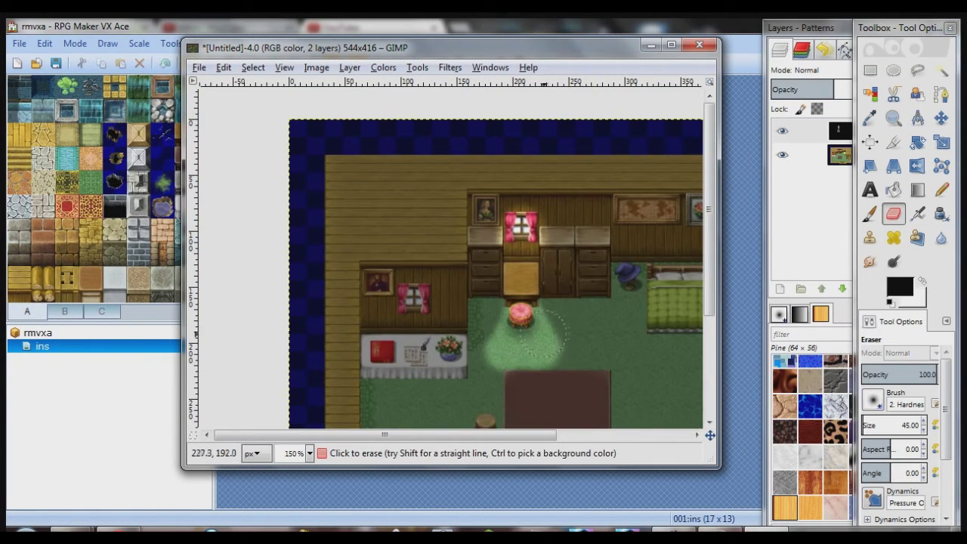
Erase the dark layer over the left-hand window, the white table and the floor below it to form a light beam
middle_click_drag(518, 353, 388, 303)
middle_click_drag(295, 251, 355, 219)
scroll(355, 275, "up", 3, "ctrl")
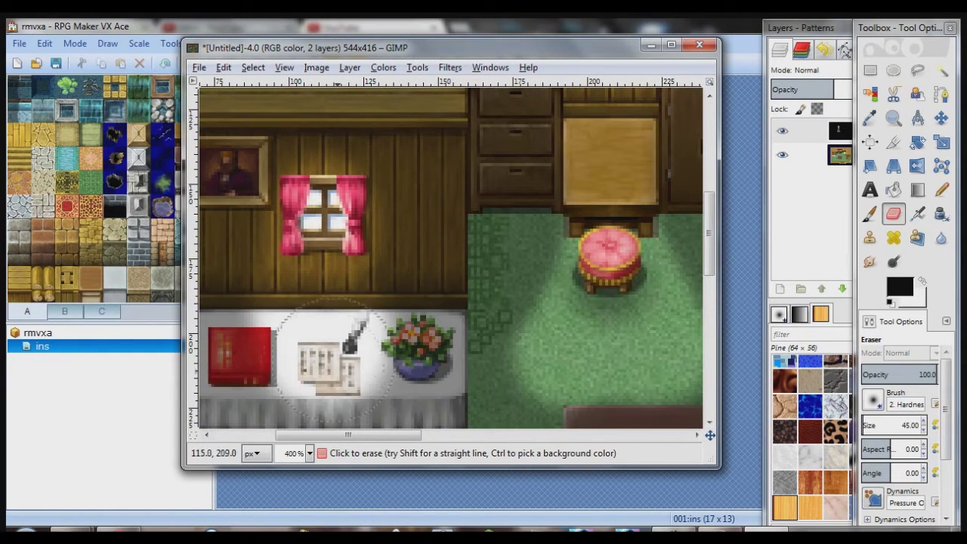
scroll(317, 340, "down", 3)
scroll(325, 287, "left", 1, "shift")
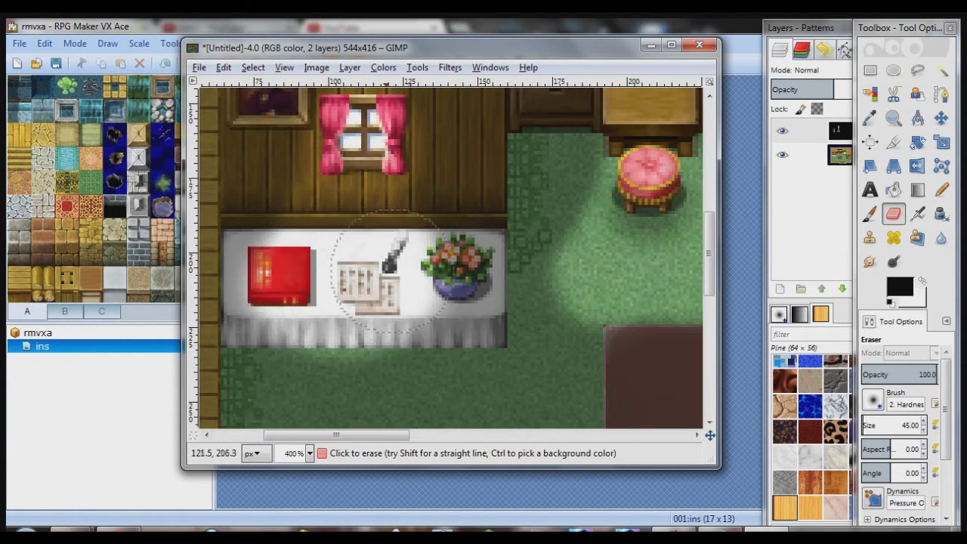
left_click_drag(438, 339, 291, 342)
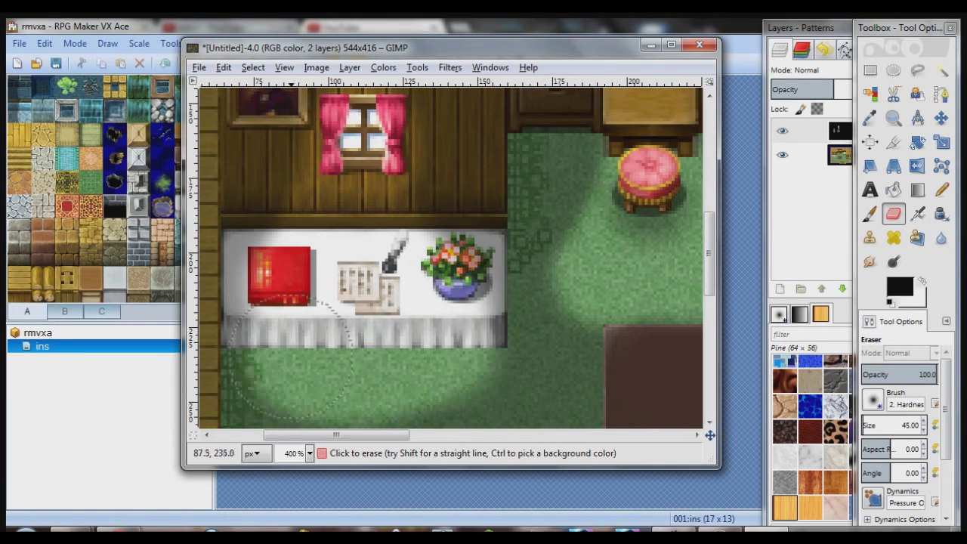
Try painting black shade over the red book's lower edge with the Paintbrush, and erase that shade again
left_click(813, 214)
left_click(941, 214)
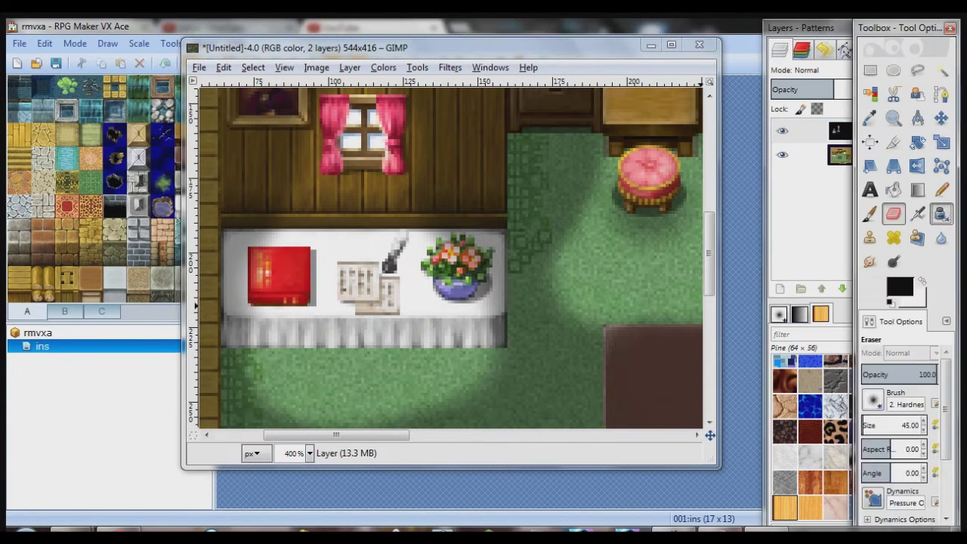
left_click(870, 213)
left_click(258, 310)
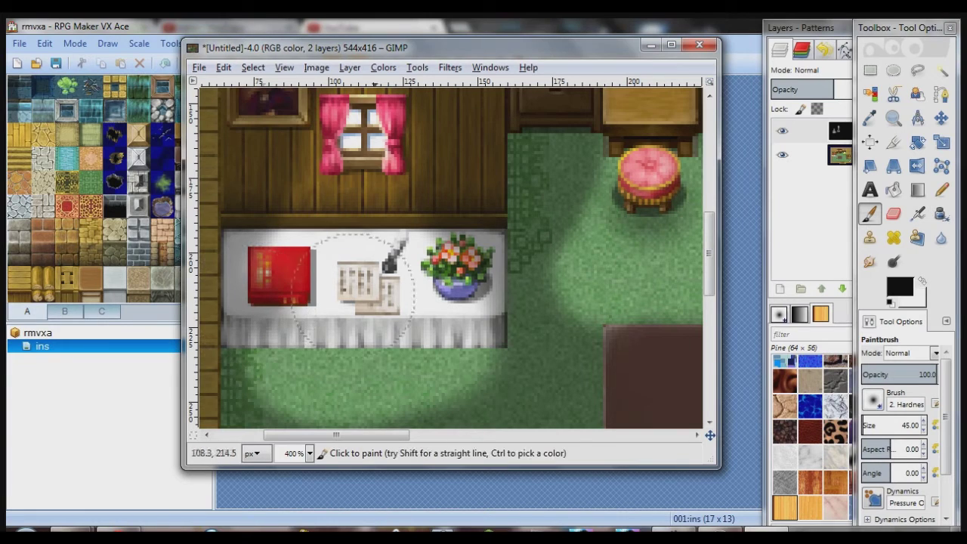
left_click(892, 214)
left_click(276, 262)
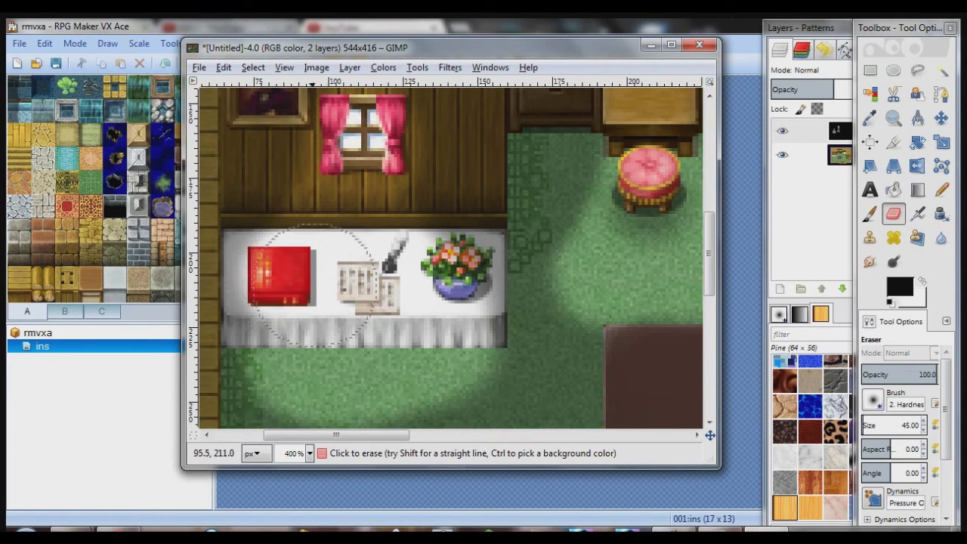
Erase the dark layer over the right-hand window, the flower table and the floor below it to form a light beam
scroll(354, 325, "down", 4, "ctrl")
scroll(309, 251, "up", 3, "ctrl")
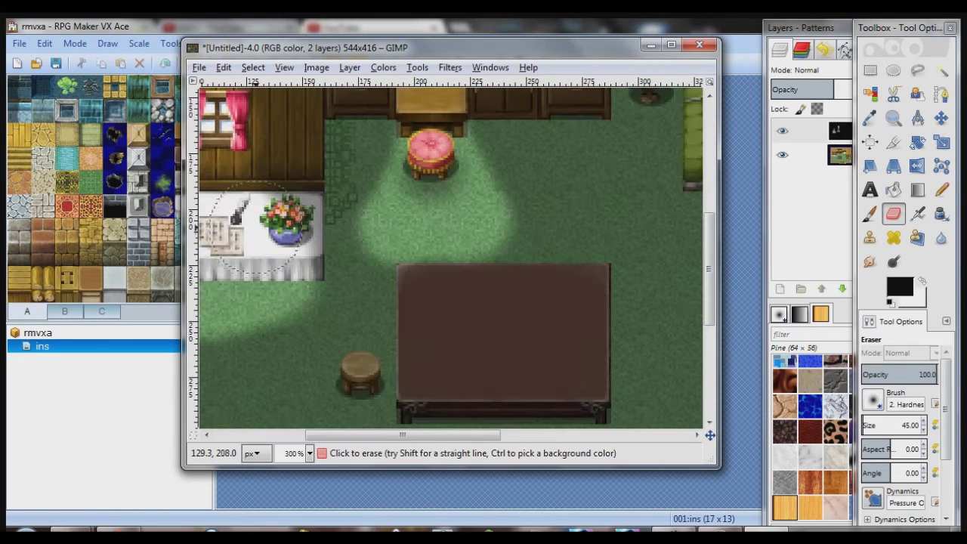
middle_click_drag(245, 313, 361, 306)
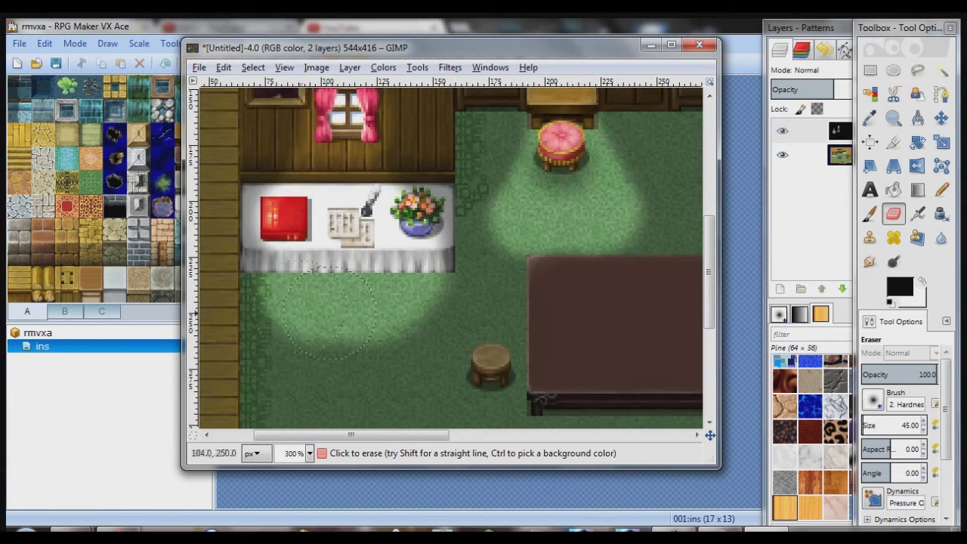
scroll(392, 332, "down", 3, "ctrl")
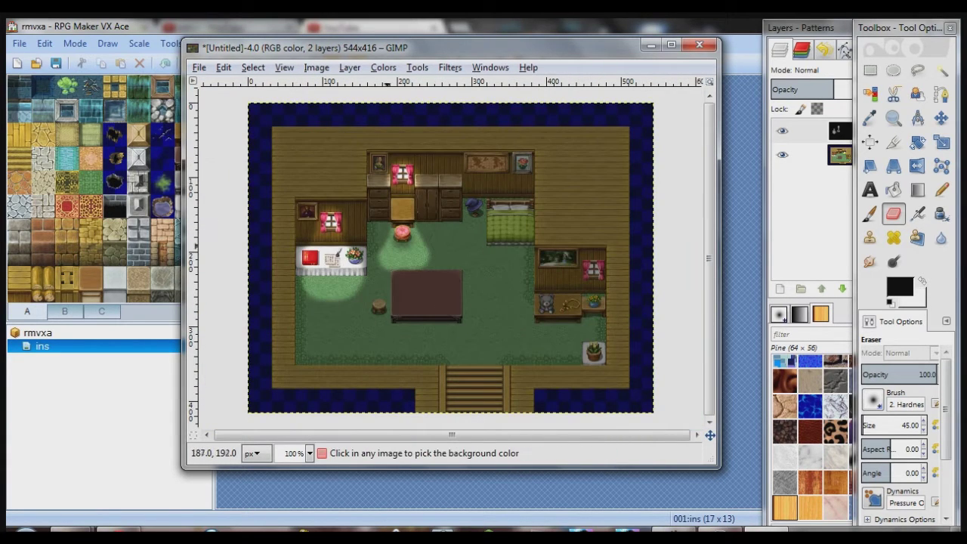
scroll(544, 283, "up", 3, "ctrl")
scroll(521, 249, "up", 2, "ctrl")
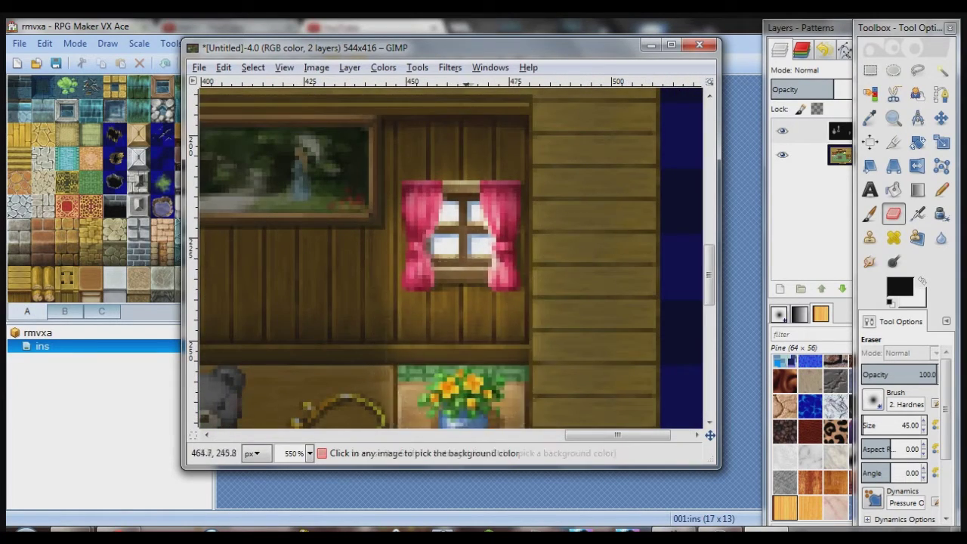
scroll(451, 355, "down", 2, "ctrl")
mouse_move(454, 356)
left_mouse_down()
mouse_move(453, 370)
mouse_move(491, 362)
mouse_move(547, 302)
mouse_move(598, 317)
left_mouse_up()
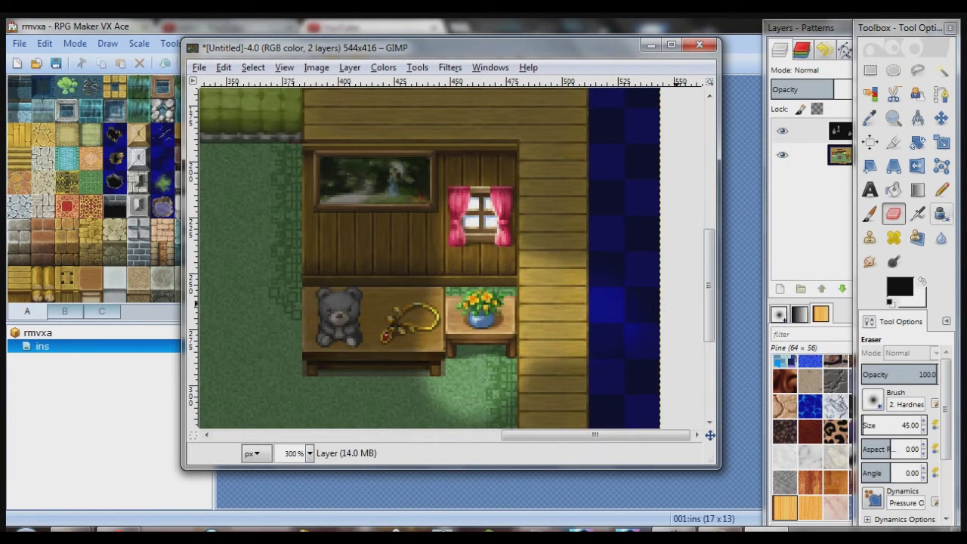
Paint black shade back over the wooden wall and blue area to the right of the flower table with the Paintbrush
left_click(870, 213)
middle_click_drag(649, 321, 596, 290)
left_click_drag(564, 287, 577, 333)
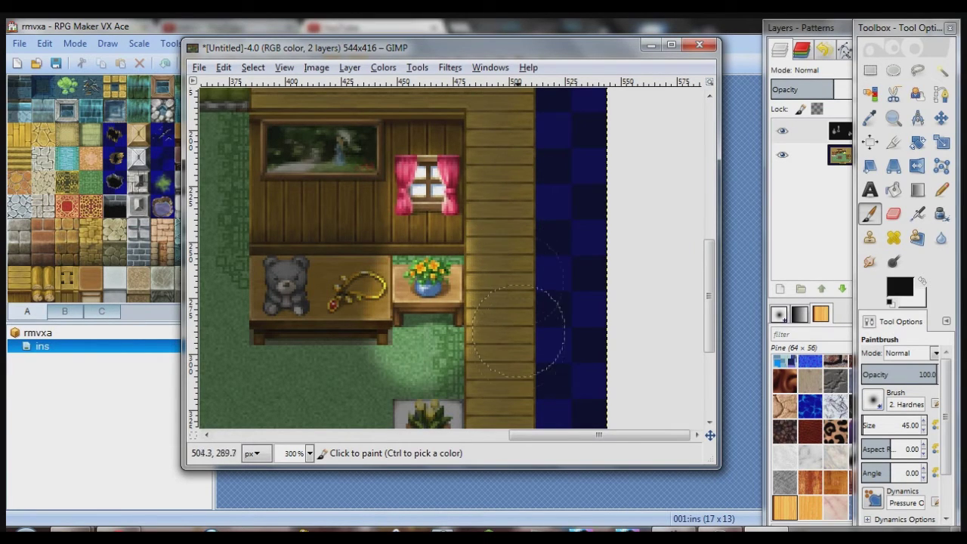
Erase an oval patch of light on the green floor along the lower wall, left of the stairs
scroll(529, 317, "down", 1)
scroll(528, 317, "left", 2)
left_click(893, 214)
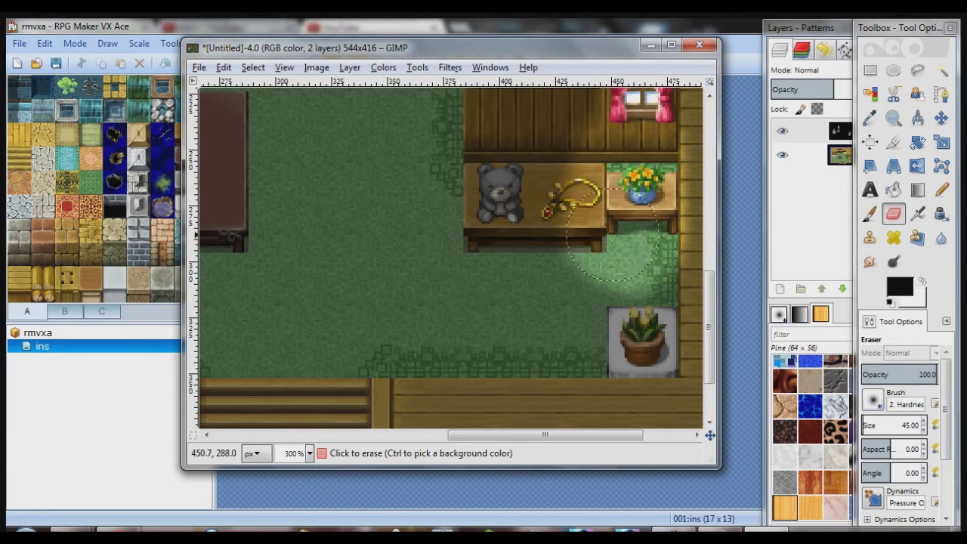
scroll(596, 250, "up", 3)
scroll(597, 249, "right", 2)
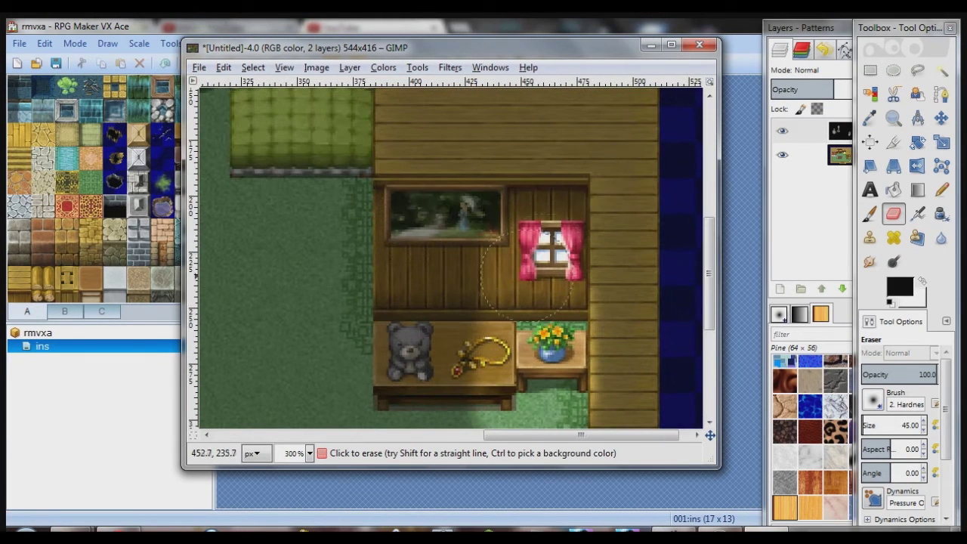
middle_click_drag(452, 331, 615, 102)
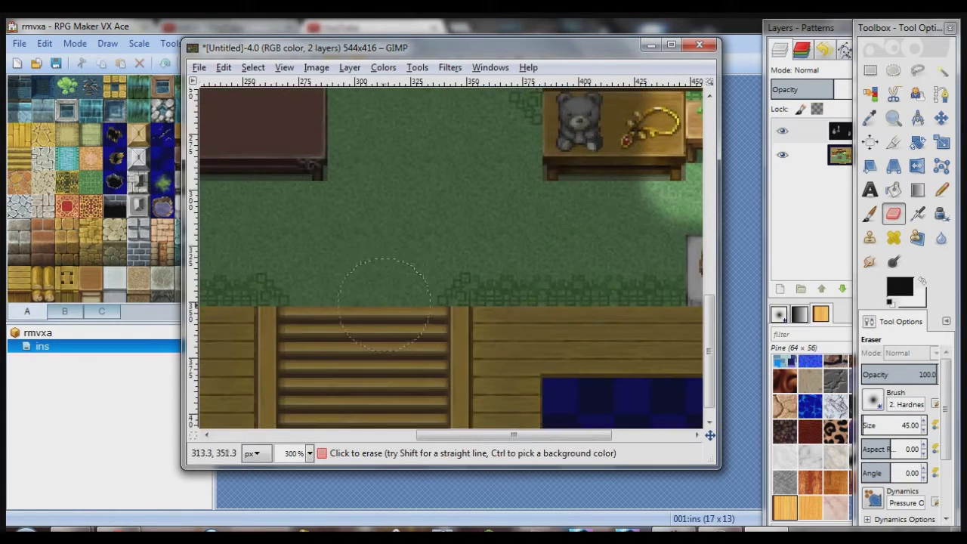
middle_click_drag(376, 307, 633, 296)
middle_click_drag(344, 305, 570, 370)
scroll(351, 317, "down", 2)
scroll(354, 313, "right", 2)
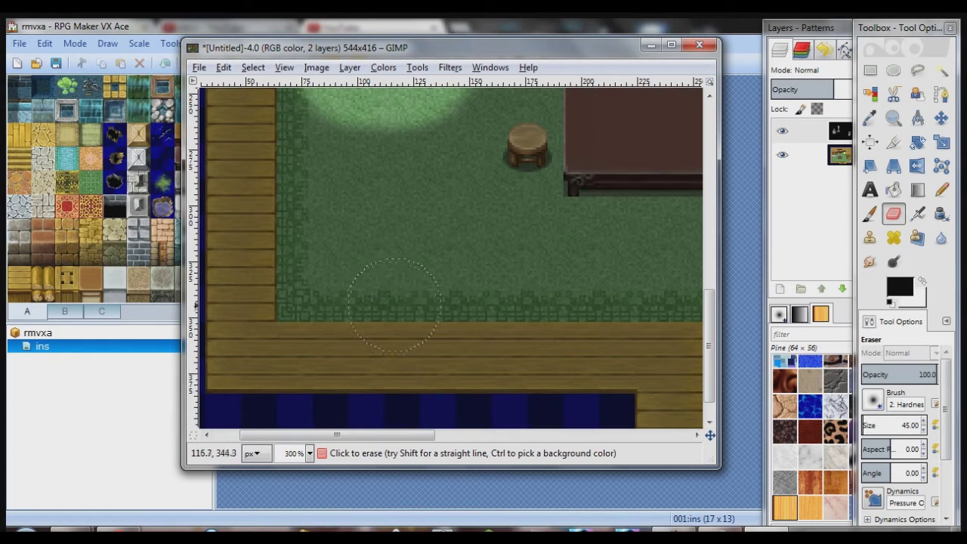
mouse_move(394, 305)
left_mouse_down()
mouse_move(453, 297)
mouse_move(392, 294)
mouse_move(383, 287)
mouse_move(398, 266)
mouse_move(516, 280)
mouse_move(453, 219)
mouse_move(391, 250)
mouse_move(414, 249)
mouse_move(431, 272)
mouse_move(500, 282)
mouse_move(381, 289)
mouse_move(498, 281)
mouse_move(446, 261)
mouse_move(471, 282)
left_mouse_up()
key("ctrl+z")
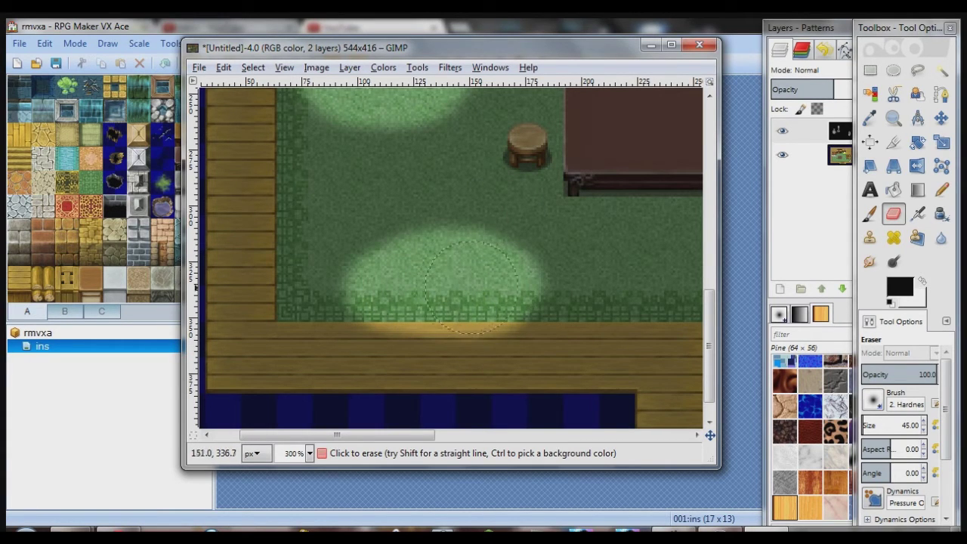
Paint black shade back over the wooden wall just below the oval floor light
left_click(870, 213)
middle_click_drag(518, 361, 537, 346)
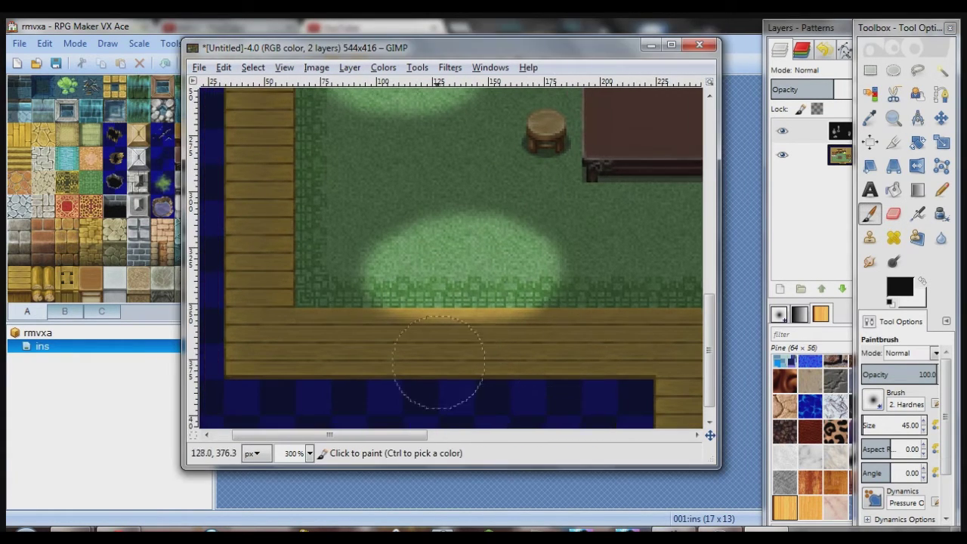
mouse_move(438, 361)
left_mouse_down()
mouse_move(593, 385)
mouse_move(421, 356)
mouse_move(497, 354)
left_mouse_up()
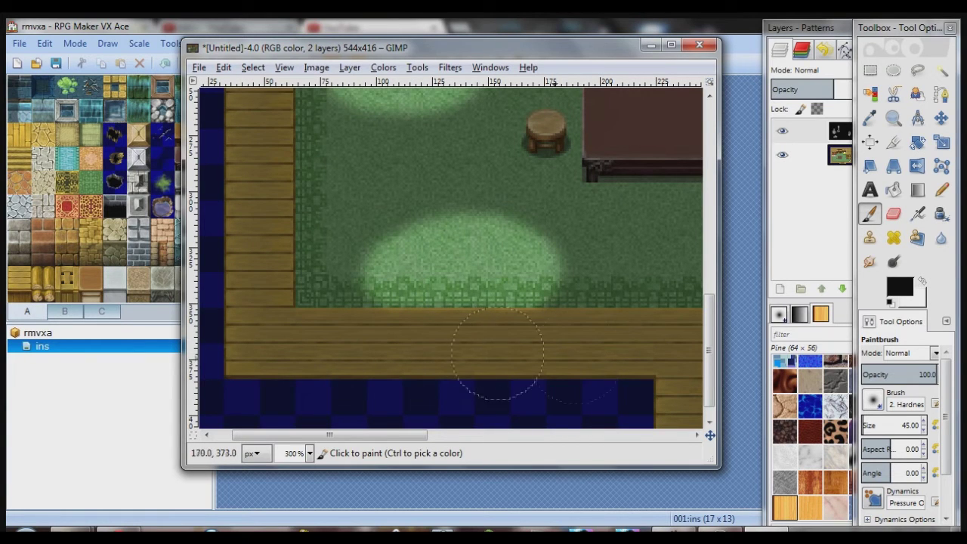
Examine the light beams and shade across the whole room
scroll(425, 349, "down", 3, "ctrl")
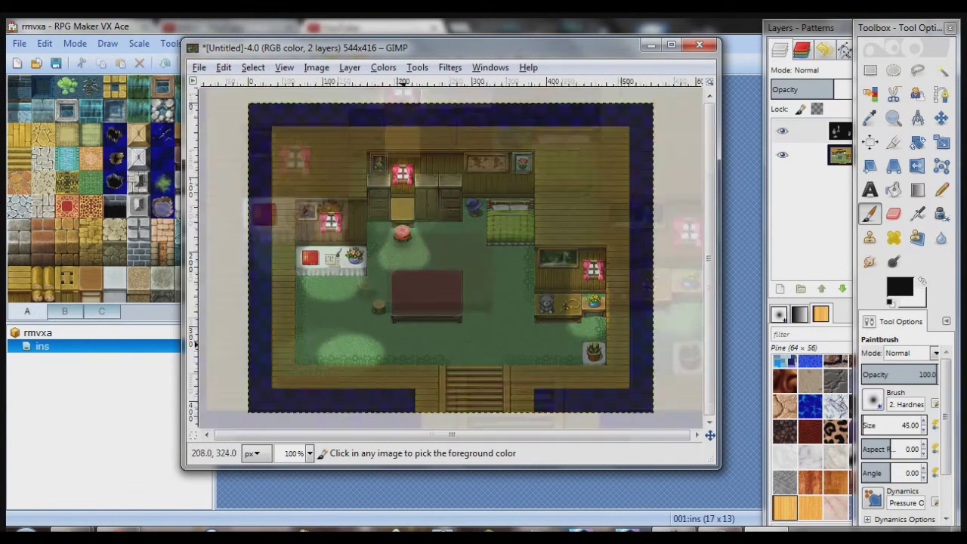
scroll(404, 345, "up", 1, "ctrl")
middle_click_drag(562, 315, 499, 325)
middle_click_drag(438, 344, 483, 349)
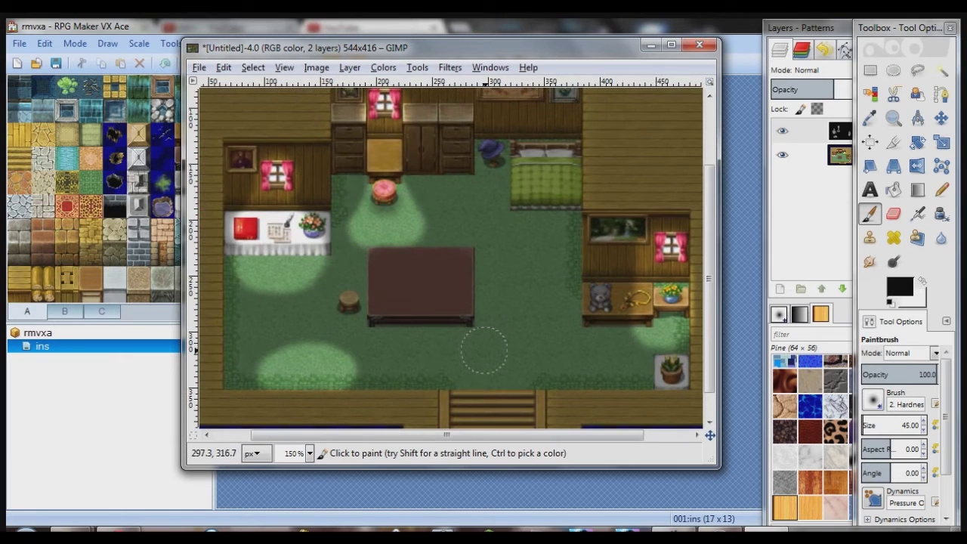
middle_click_drag(387, 372, 491, 312)
scroll(491, 302, "right", 1, "shift")
scroll(529, 294, "up", 1)
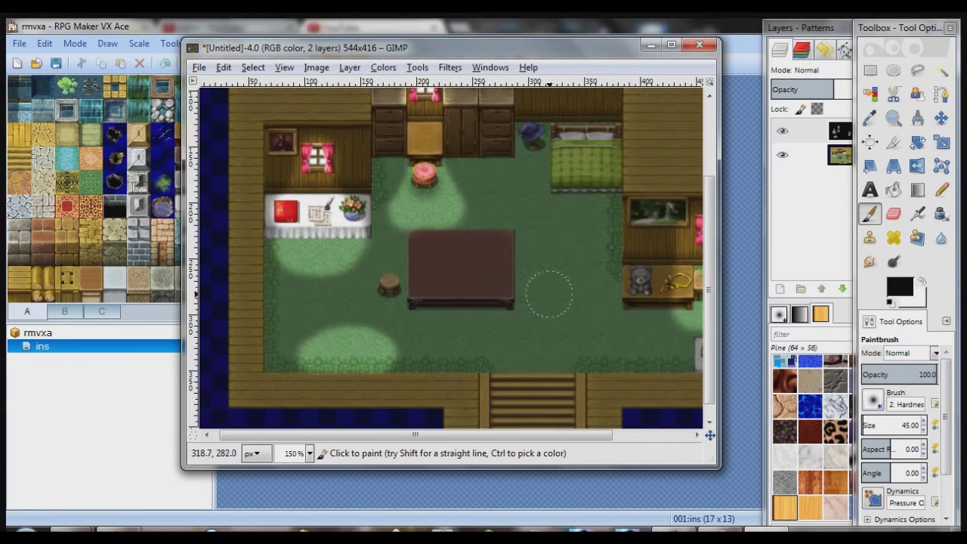
Apply a Gaussian Blur with a 45 px horizontal and vertical radius to the black shade layer
right_click(549, 293)
right_click(504, 252)
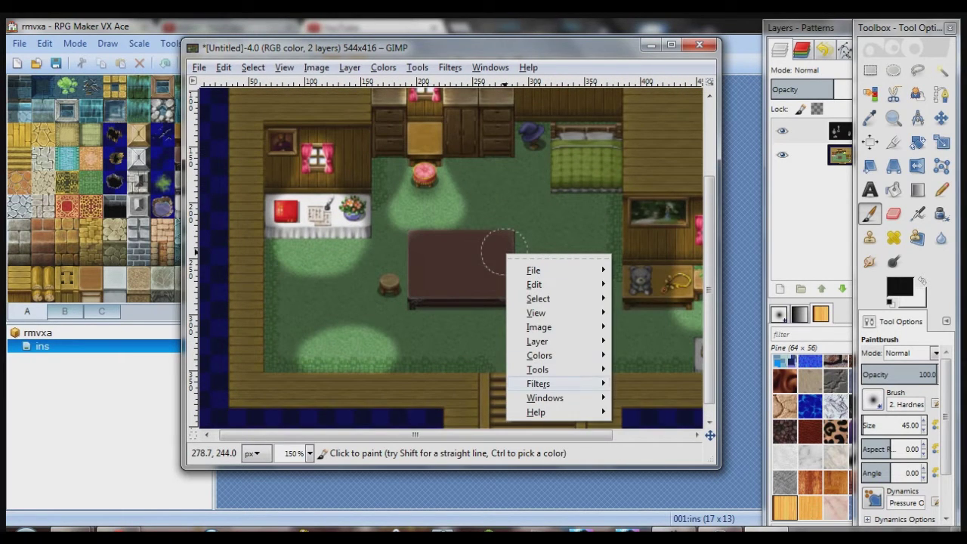
mouse_move(538, 383)
mouse_move(641, 293)
left_click(860, 315)
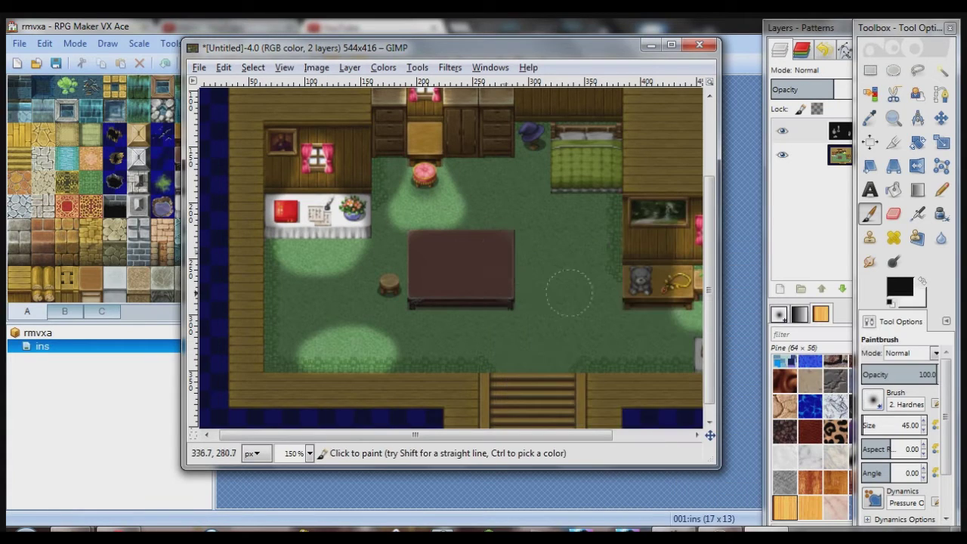
key("Tab")
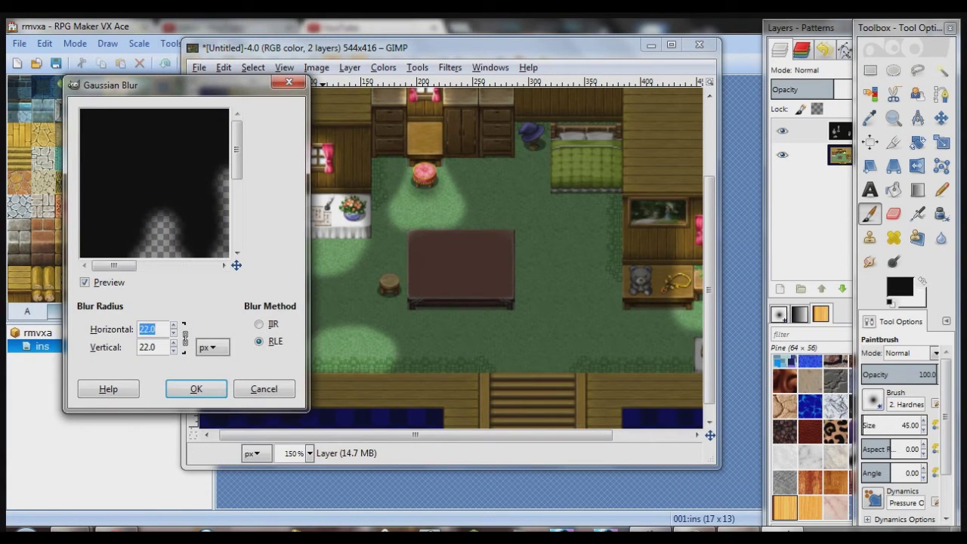
type("45")
key("Return")
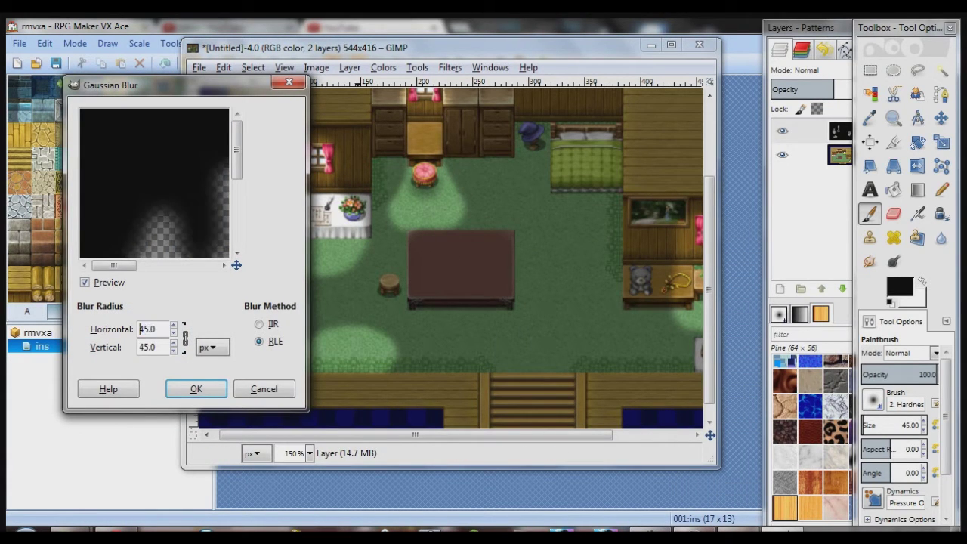
left_click(195, 388)
Check the blurred shade over the map and hide the Background layer
scroll(474, 366, "down", 1, "ctrl")
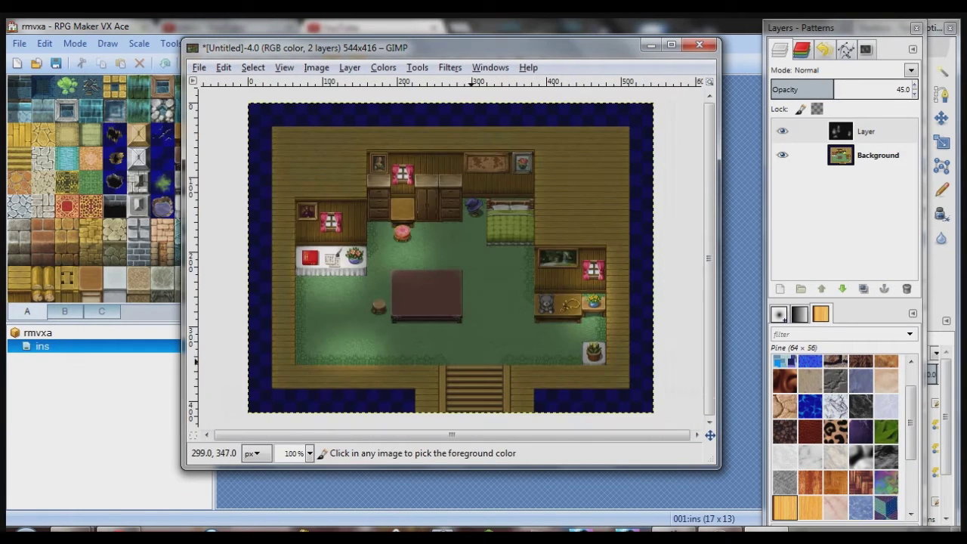
scroll(506, 333, "up", 1, "ctrl")
middle_click_drag(509, 324, 540, 339)
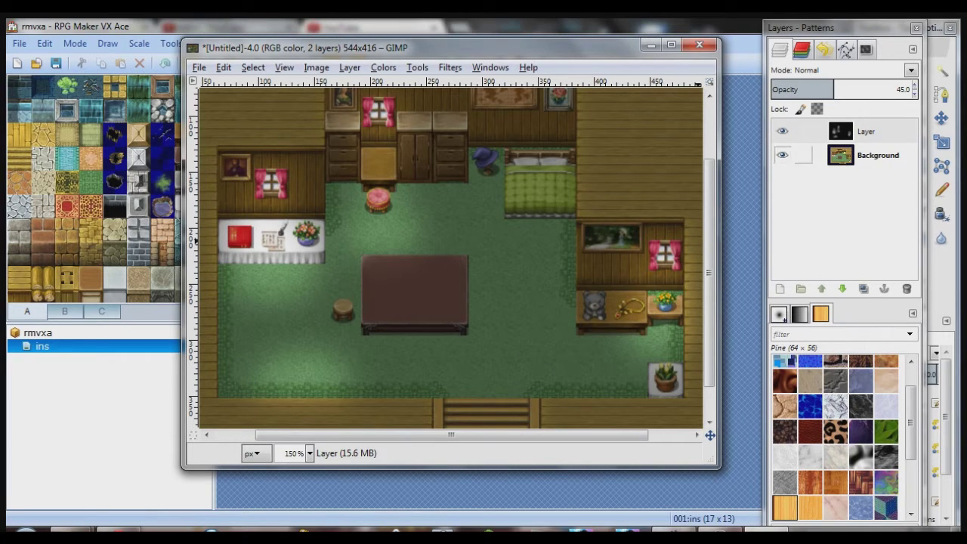
left_click(781, 155)
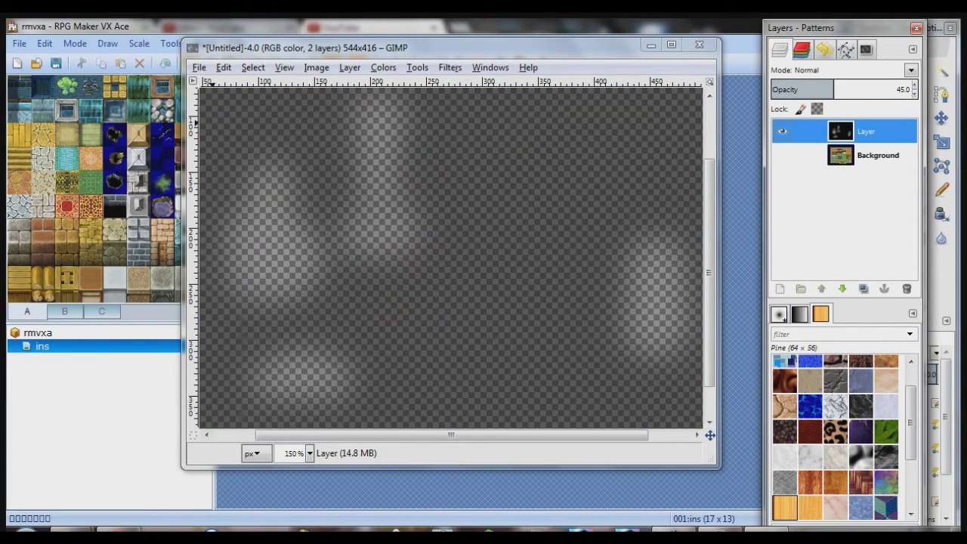
Export the shade overlay as MyLight.png in the youtube folder with the offered PNG options, and switch to RPG Maker VX Ace
left_click(198, 67)
left_click(249, 267)
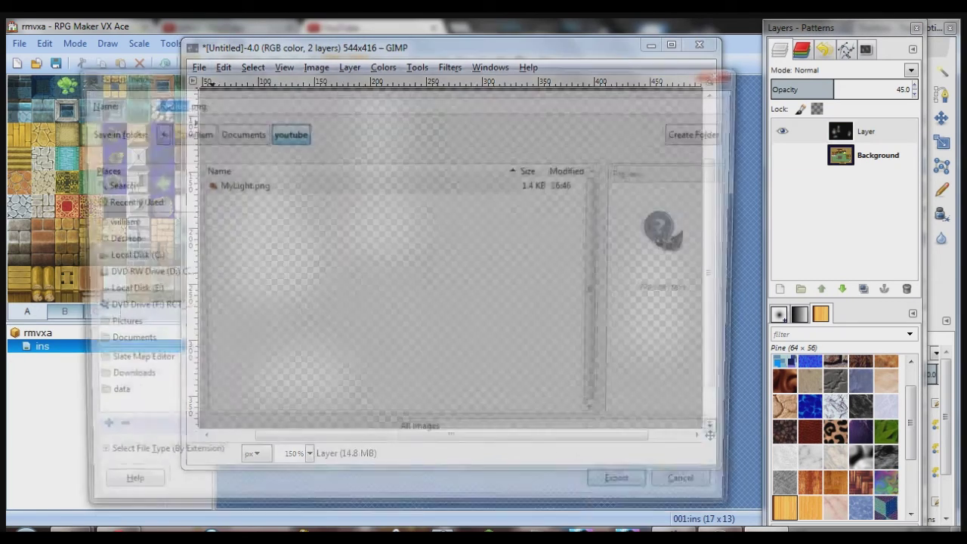
double_click(239, 185)
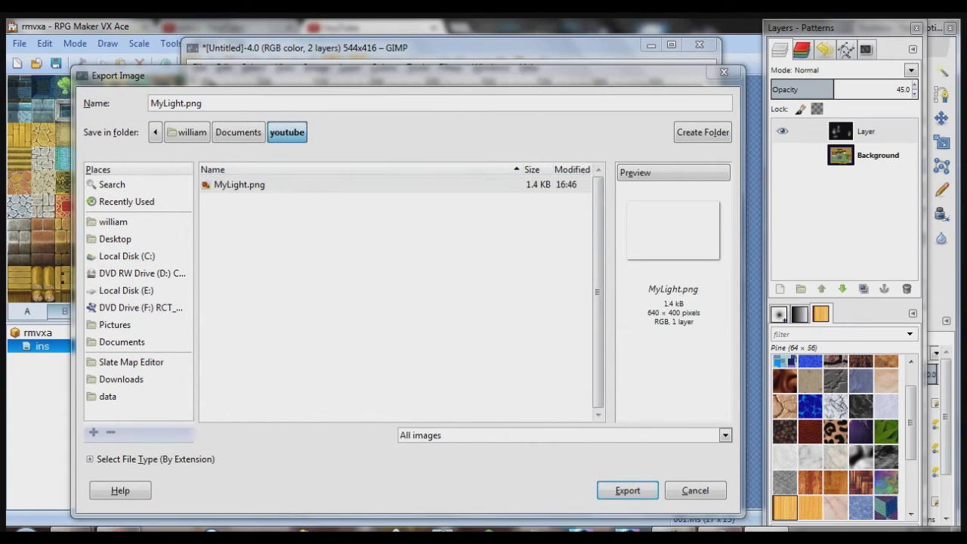
key("Return")
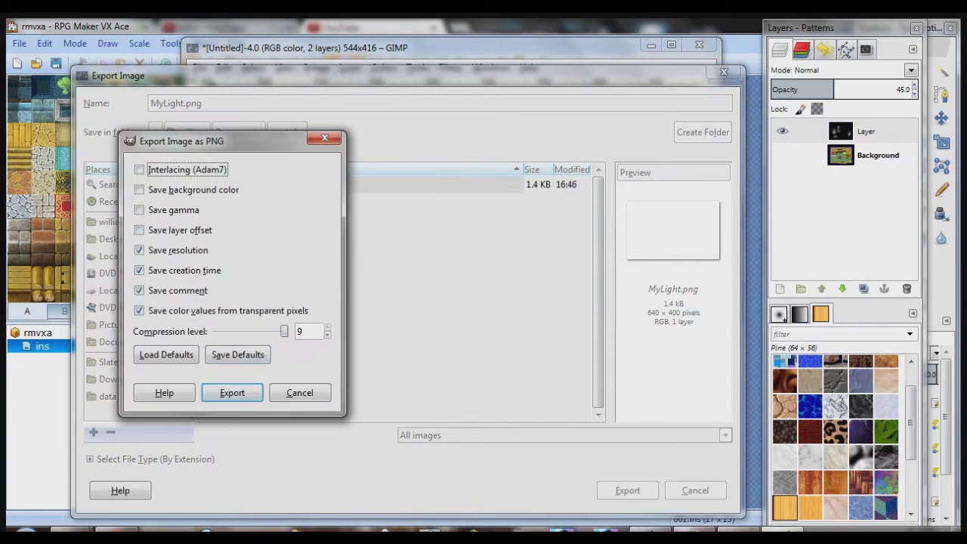
key("Return")
key("alt+Tab")
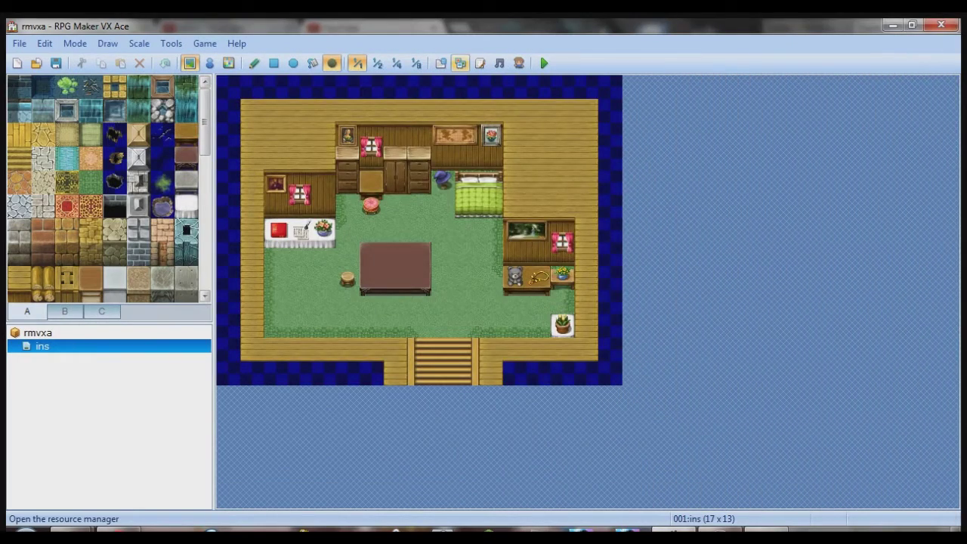
Import the MyLight image into the project's Graphics/Pictures resources
left_click(460, 63)
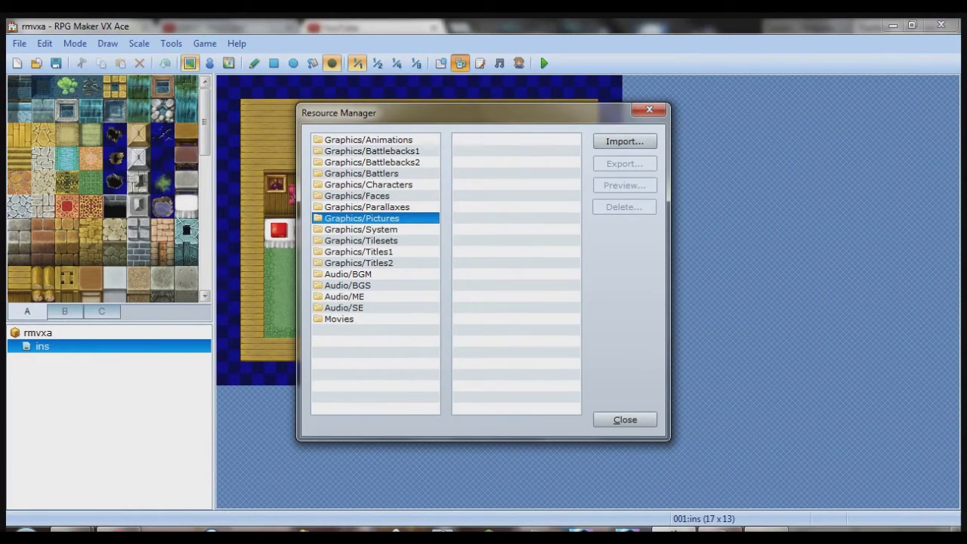
key("Escape")
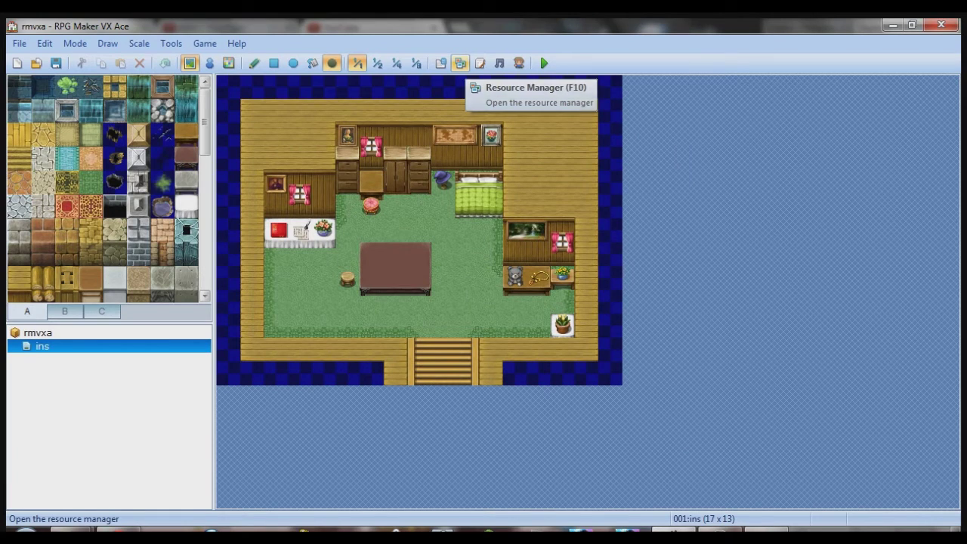
left_click(460, 63)
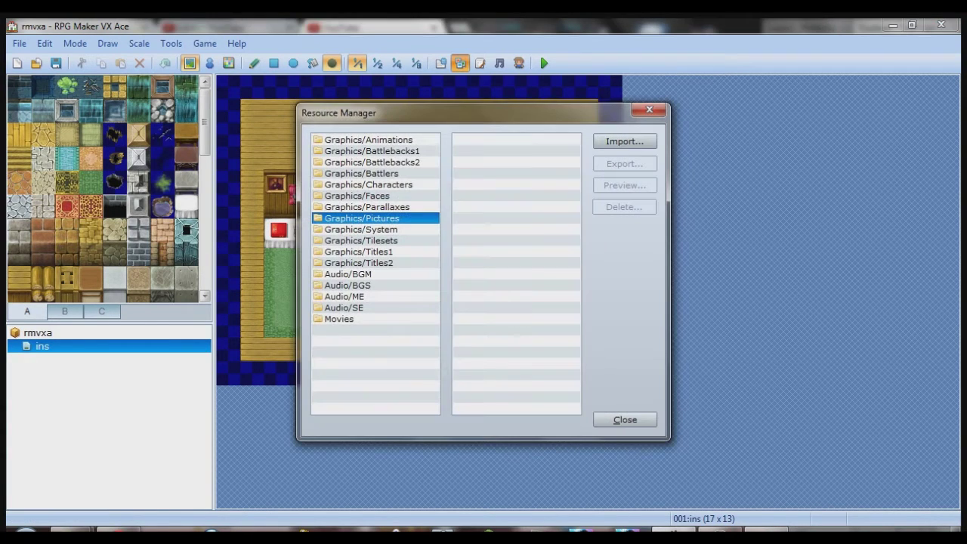
left_click(625, 142)
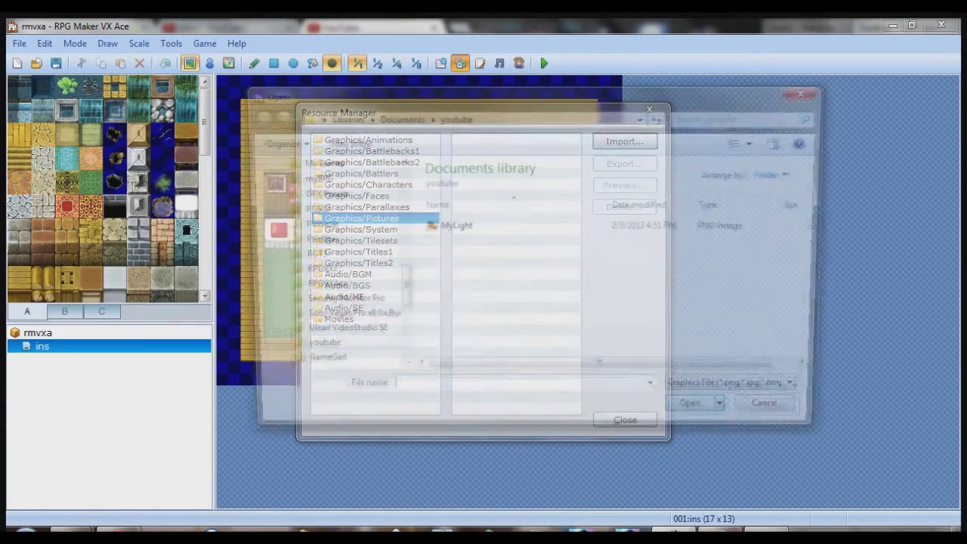
double_click(453, 226)
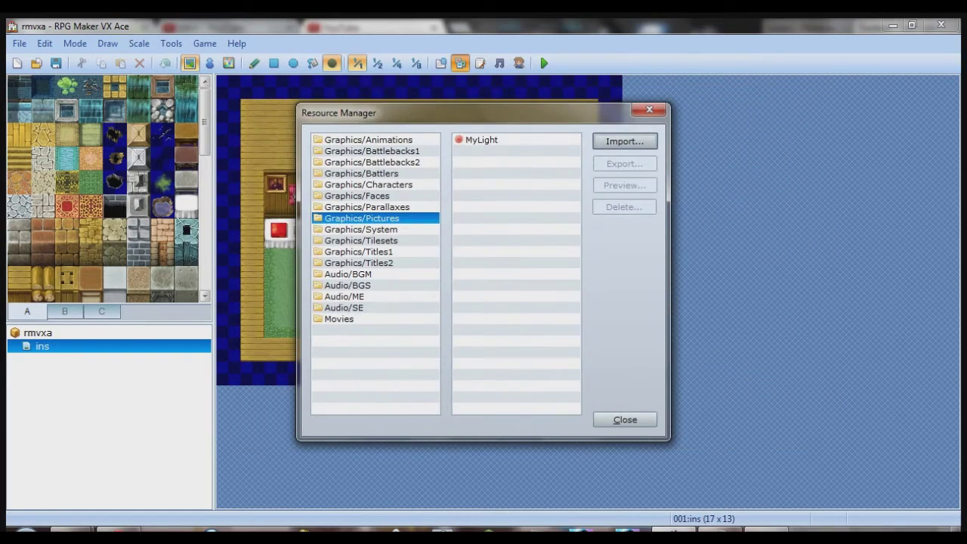
Preview the imported MyLight picture and leave the resource manager
left_click(481, 140)
left_click(625, 185)
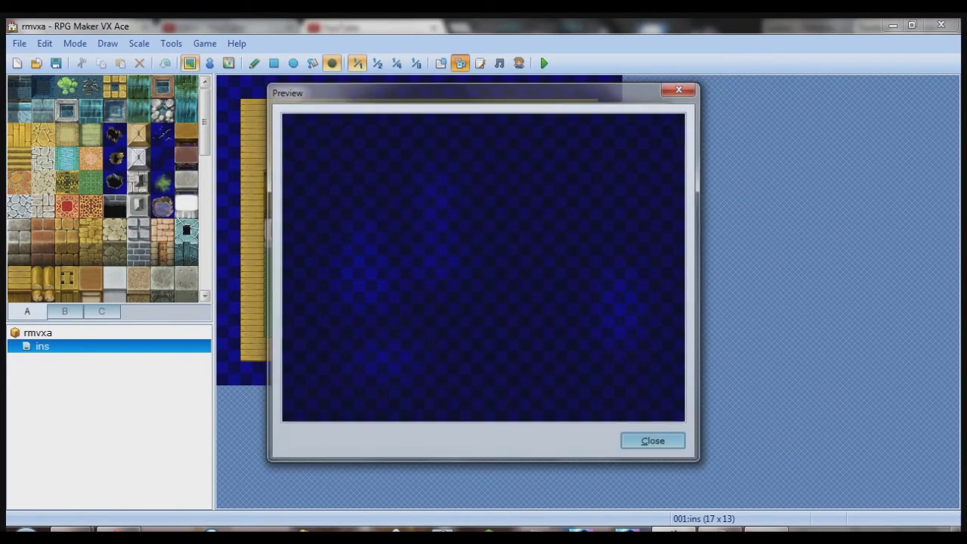
left_click(653, 441)
left_click(623, 418)
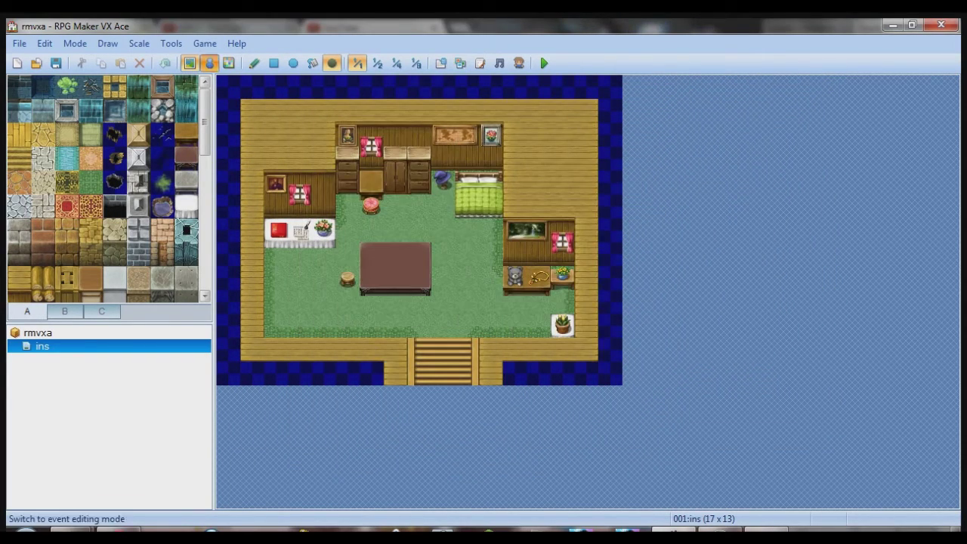
Create a new event on the brown table and set its trigger to Parallel Process
left_click(209, 63)
double_click(398, 256)
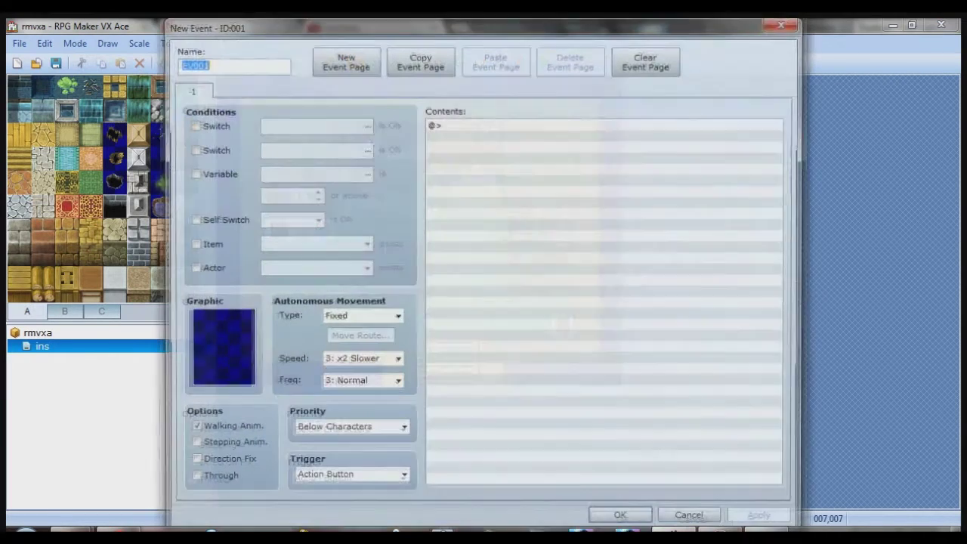
left_click(402, 477)
left_click(327, 537)
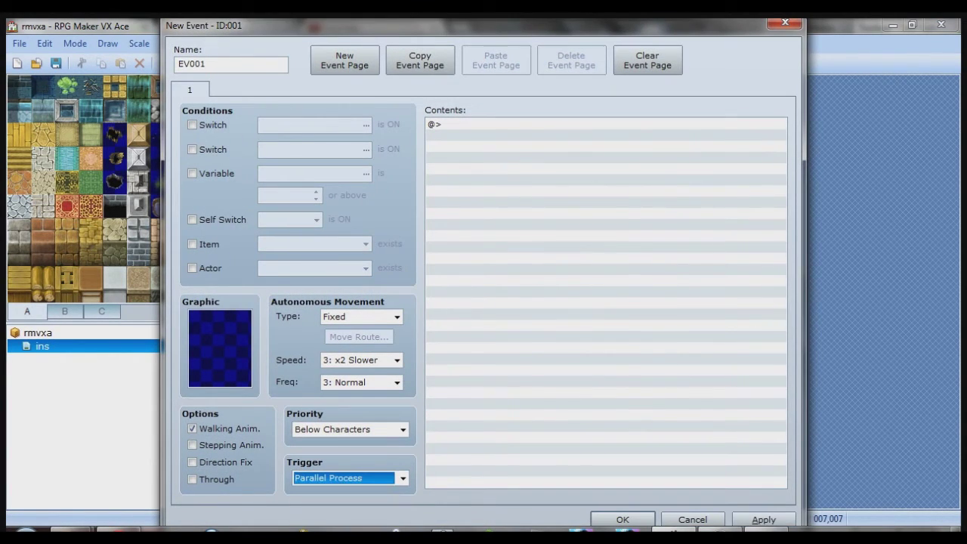
Add a Show Picture command for MyLight and a Move Picture command with 102% zoom height over 60 frames, waiting for completion
double_click(513, 125)
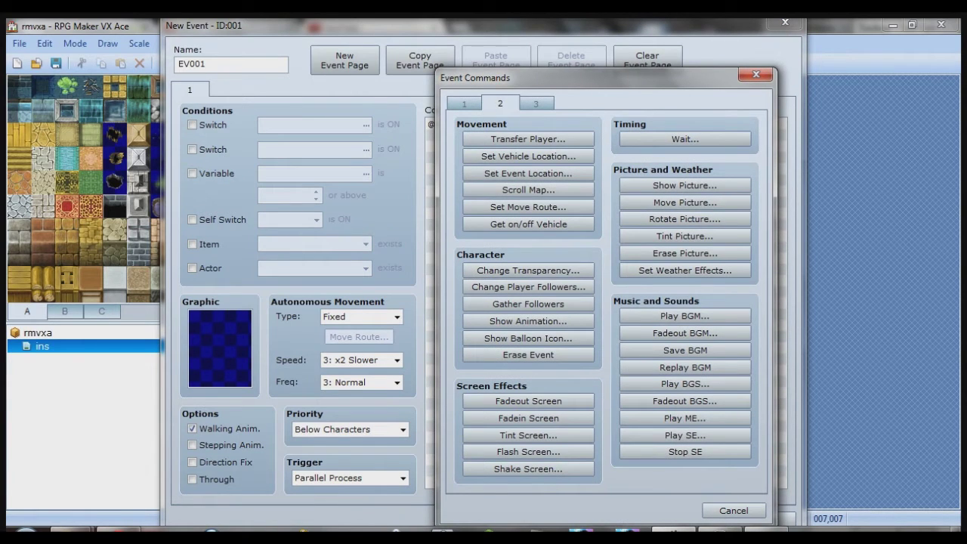
left_click(684, 185)
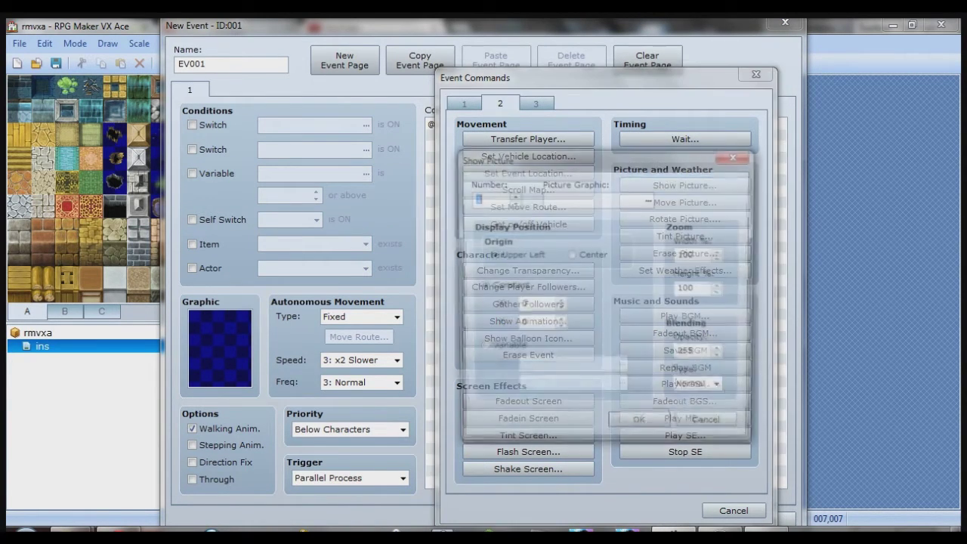
left_click(649, 199)
double_click(396, 151)
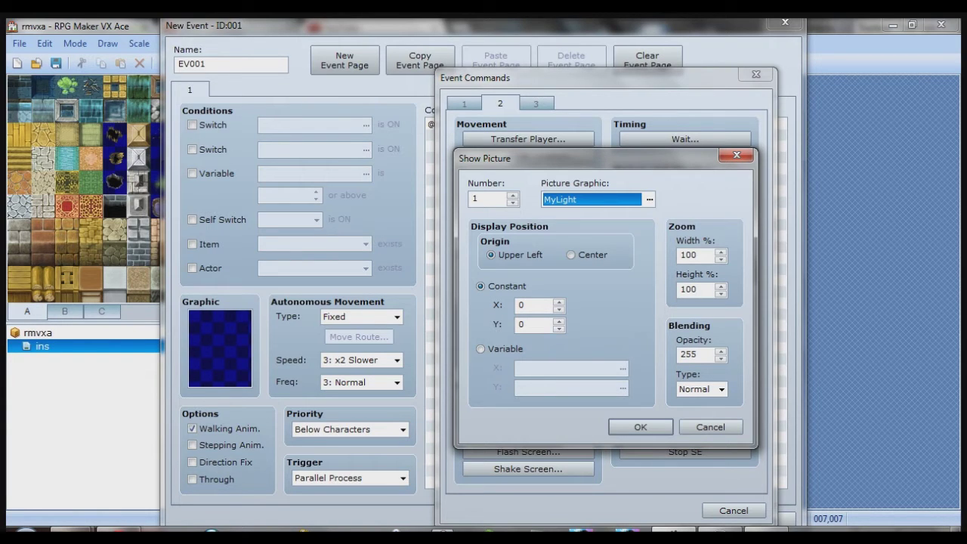
left_click(640, 426)
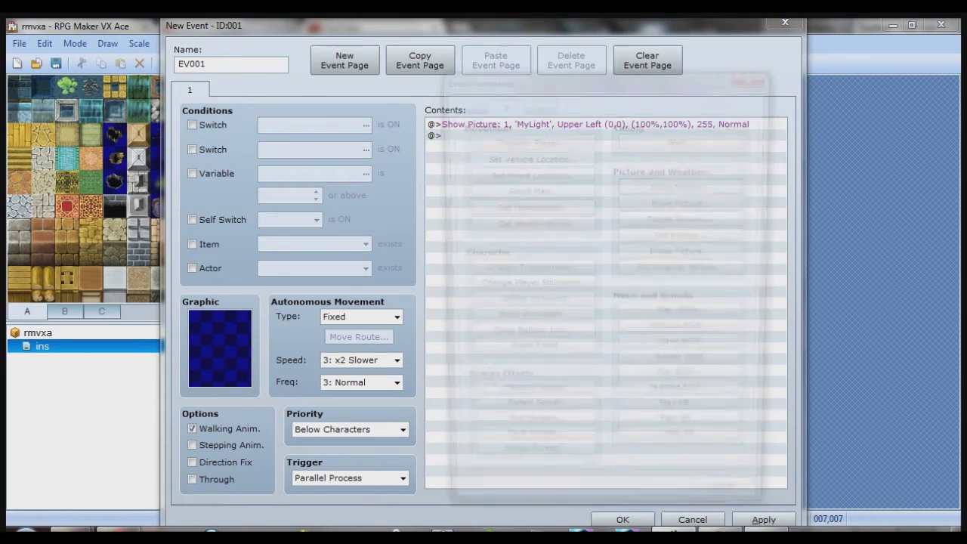
left_click(685, 202)
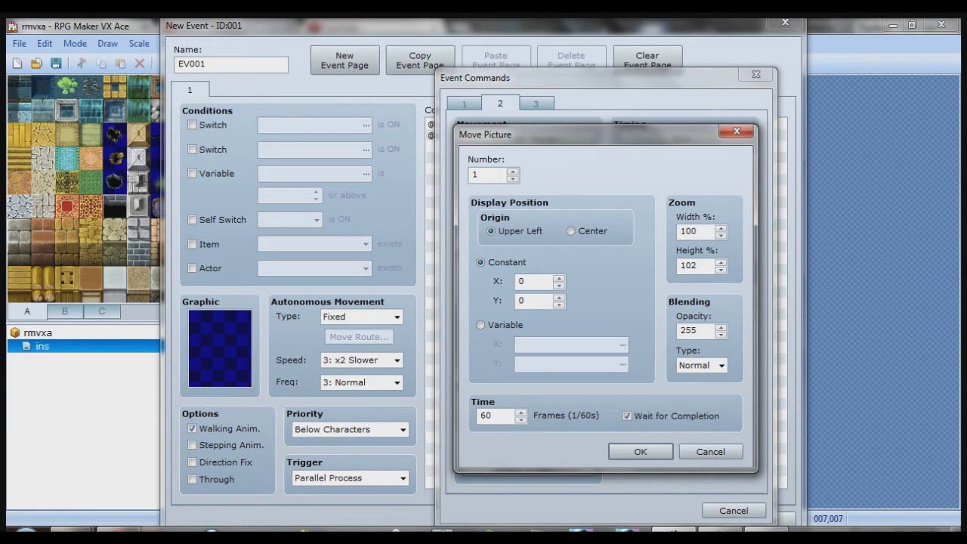
left_click(640, 451)
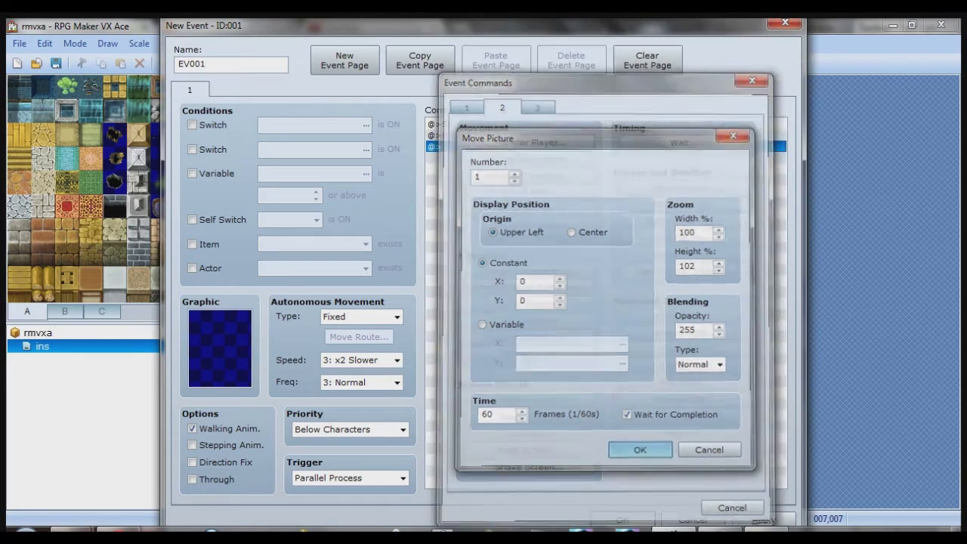
Duplicate the Move Picture command with 102% zoom width for the copy, and paste one more Move Picture command
key("Up")
key("ctrl+c")
key("Down")
key("ctrl+v")
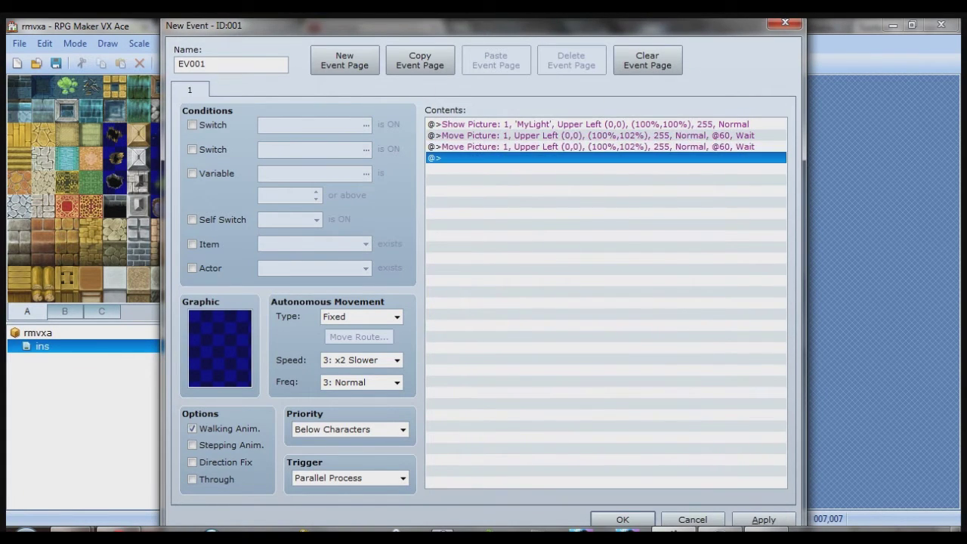
key("Up")
key("space")
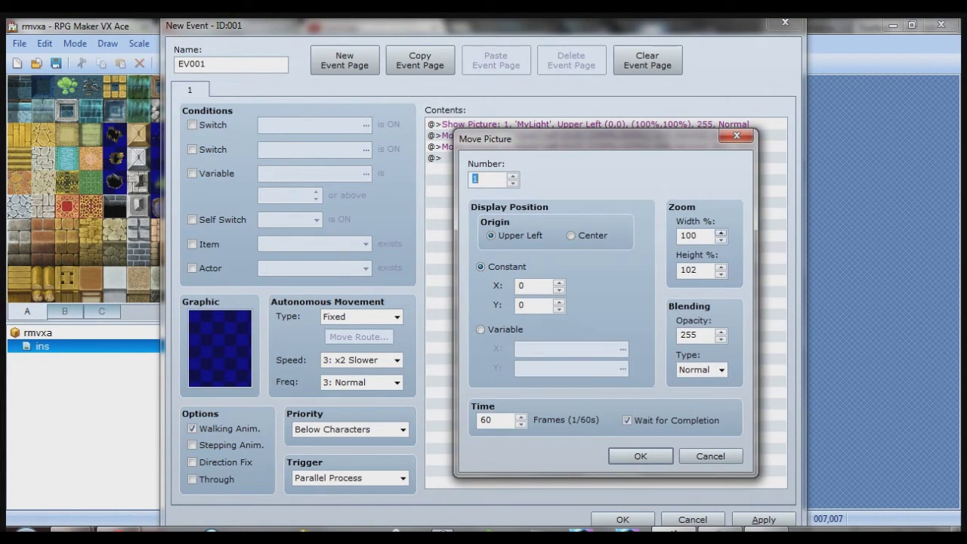
left_click(720, 232)
key("Return")
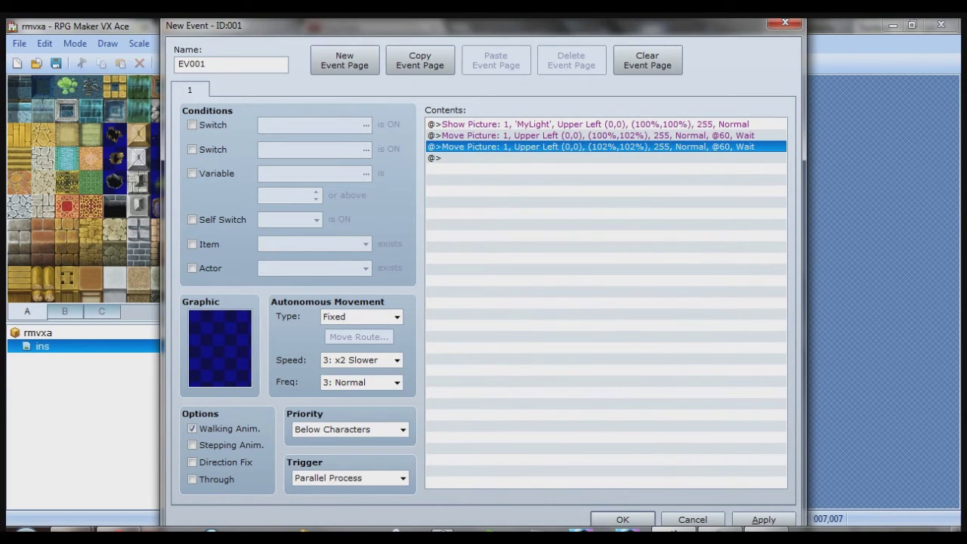
key("Down")
key("ctrl+v")
key("Return")
key("Return")
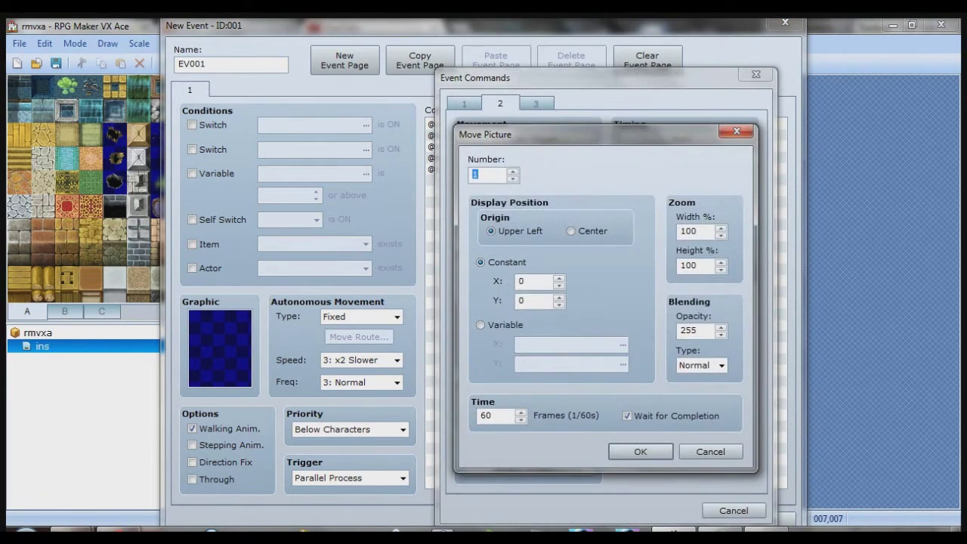
key("Escape")
key("Escape")
Set the zoom height of the last Move Picture command to 100%
key("Up")
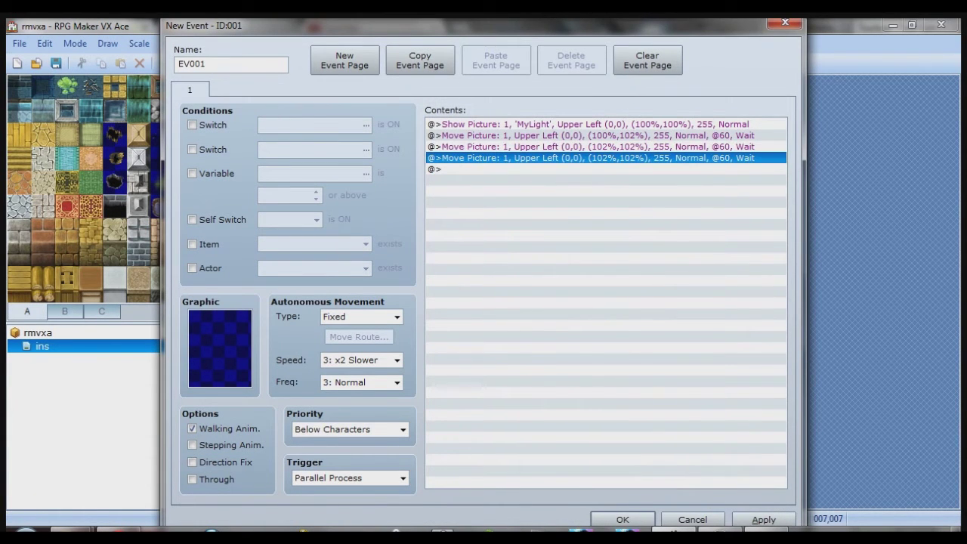
key("Up")
key("Down")
key("space")
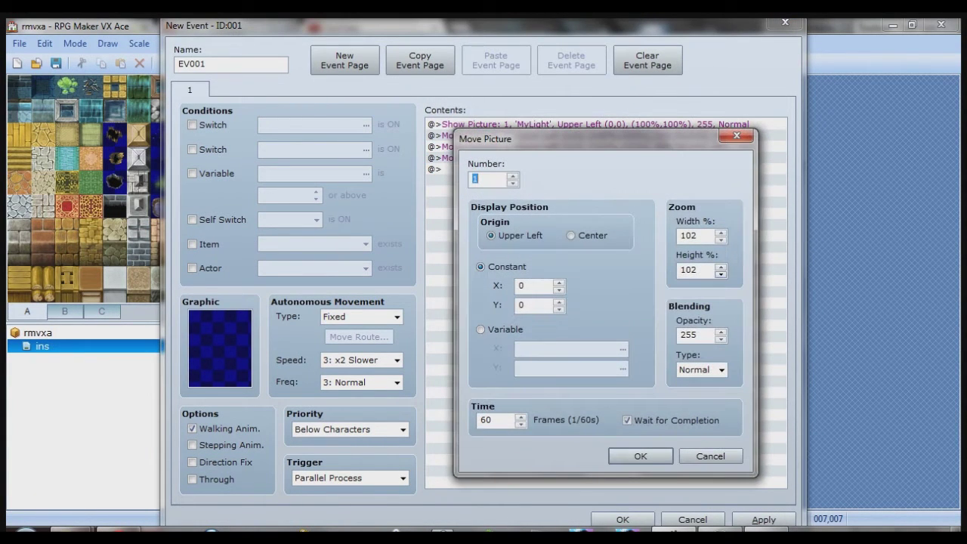
left_click(720, 273)
left_click(720, 273)
left_click(640, 456)
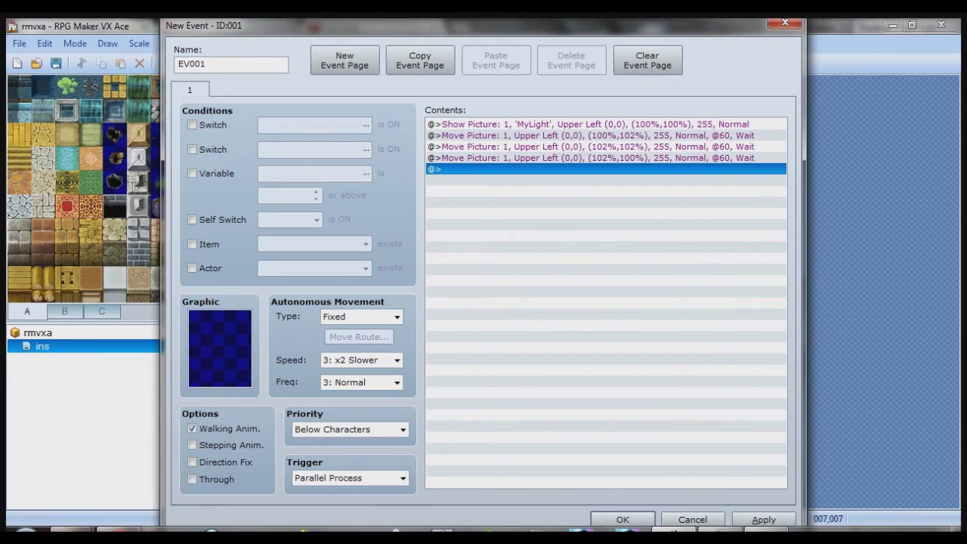
Duplicate the last Move Picture command and set the copy's zoom width to 100%
key("Up")
key("ctrl+c")
key("Down")
key("ctrl+v")
left_click(589, 169)
double_click(589, 169)
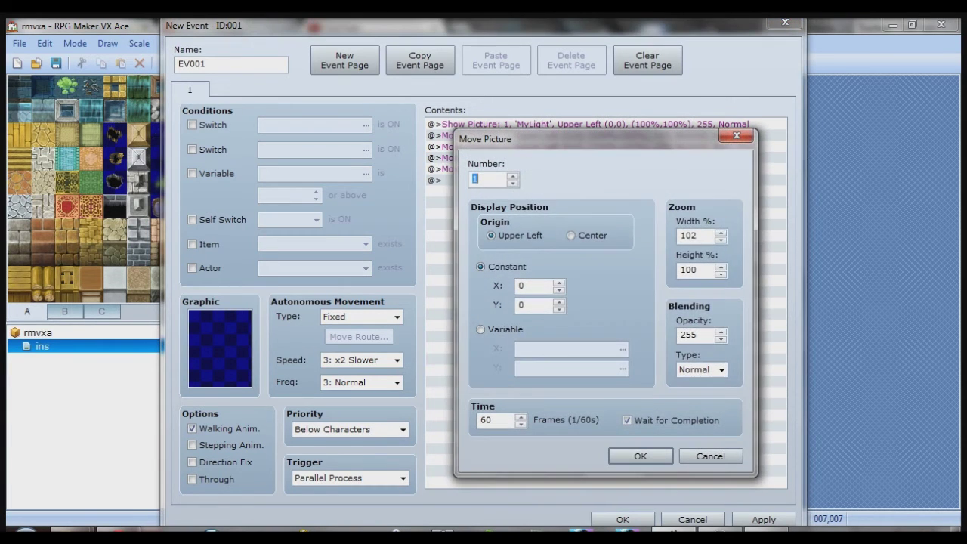
left_click(720, 240)
left_click(720, 239)
left_click(640, 456)
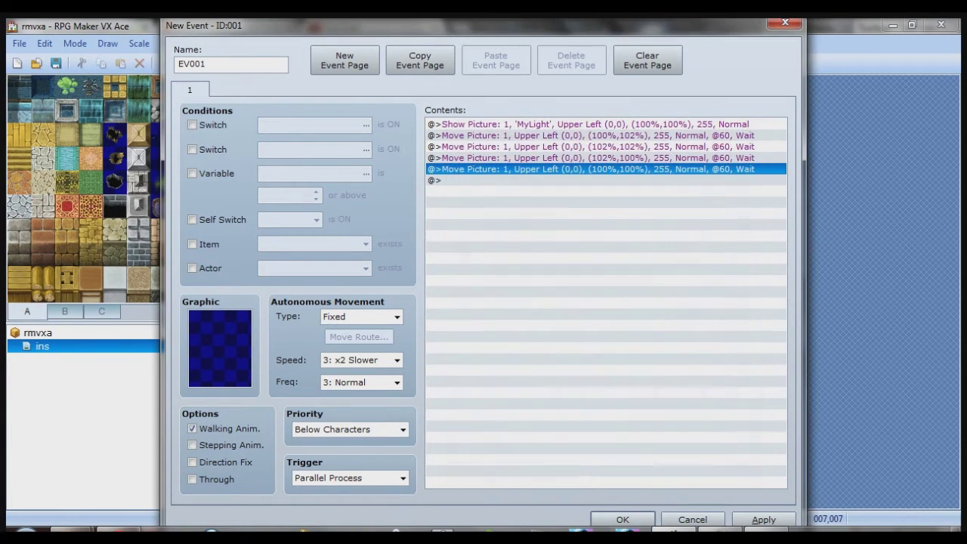
Accept the event, save the rmvxa project and try to playtest it
left_click(622, 519)
left_click(544, 64)
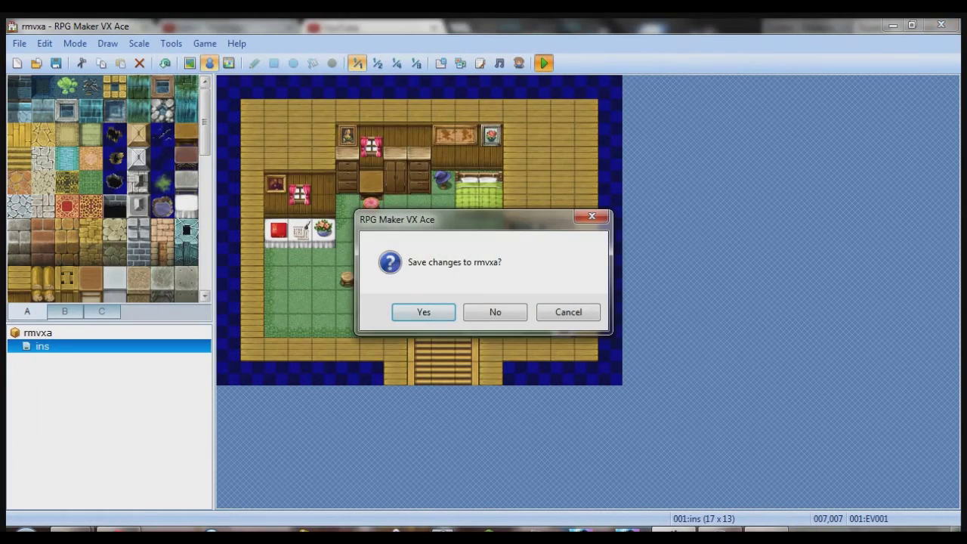
left_click(424, 311)
key("Return")
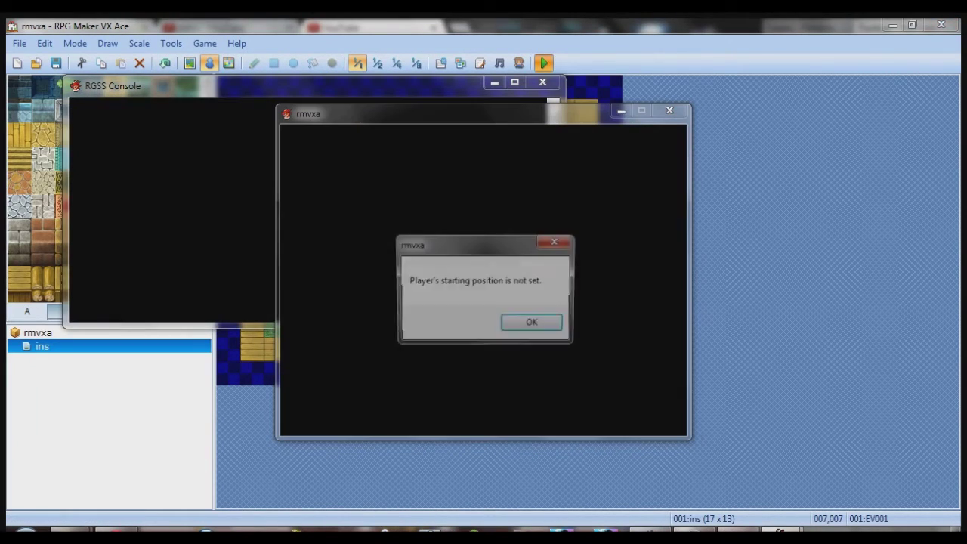
key("Return")
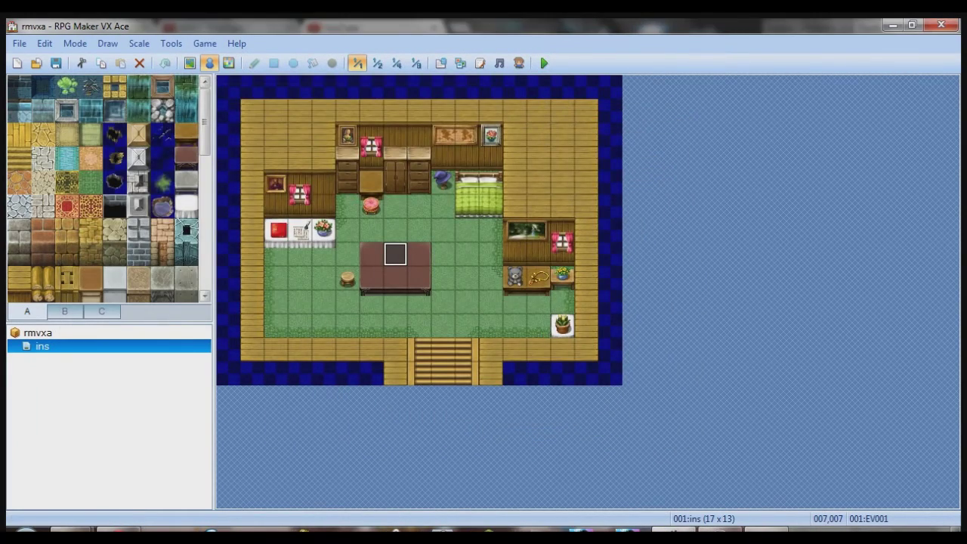
Set the player's starting position on the green floor tile 010,008 beside the brown table
right_click(459, 275)
mouse_move(528, 410)
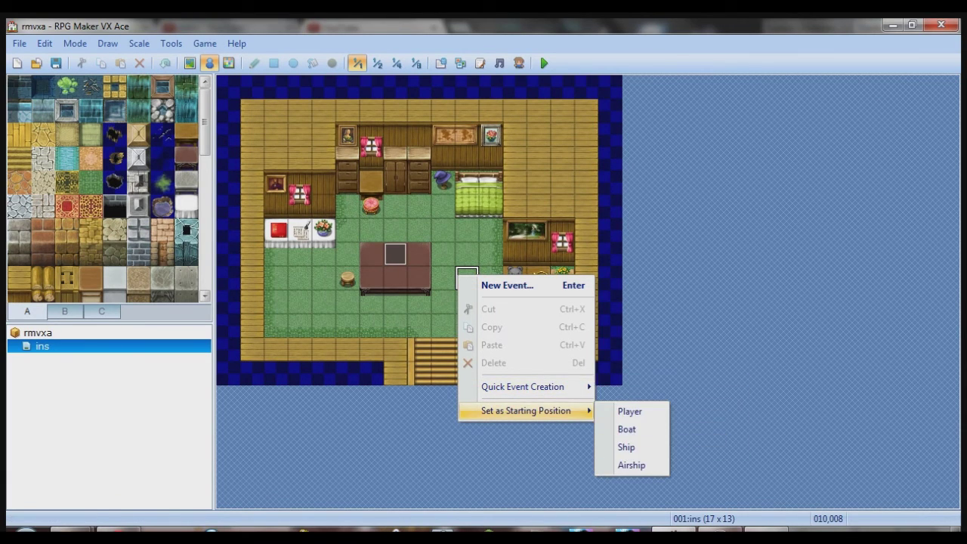
left_click(629, 411)
Save the changes, launch a playtest and start the game from its title screen
left_click(543, 63)
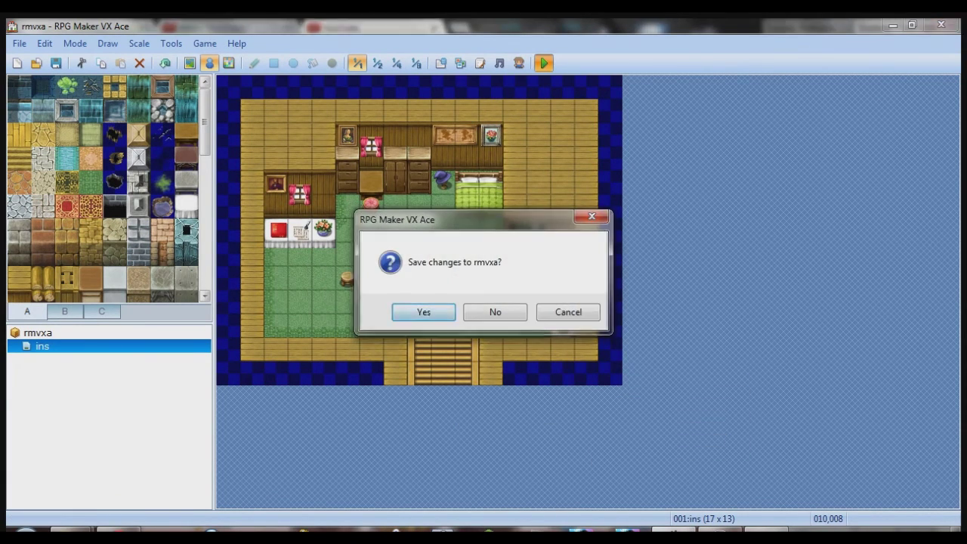
key("Return")
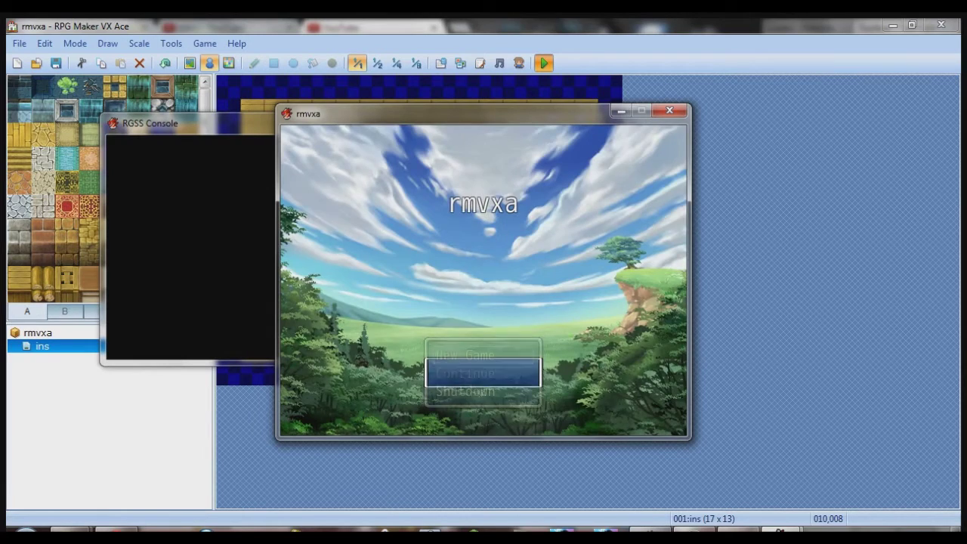
key("Return")
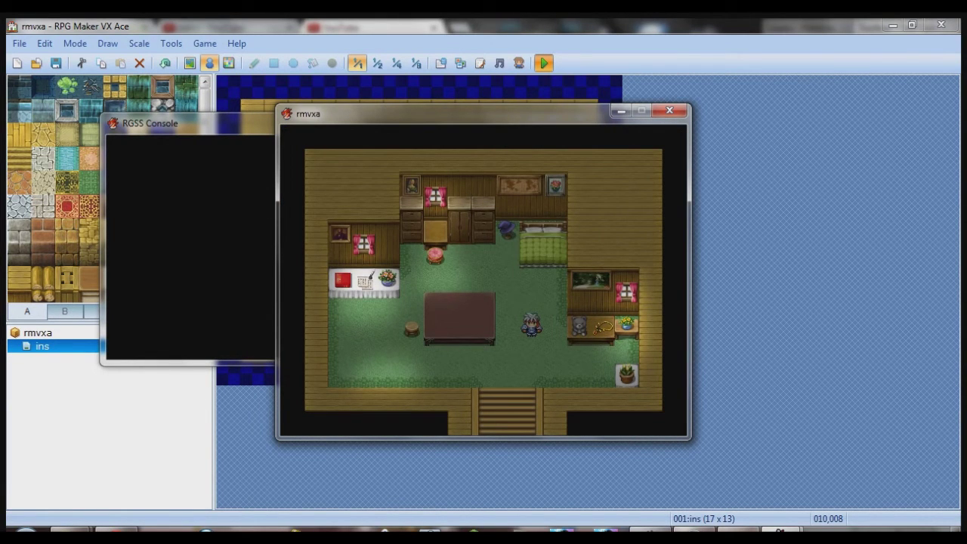
Walk the character around the room to examine the light and shadow overlay in the game
key("Left")
key("Up")
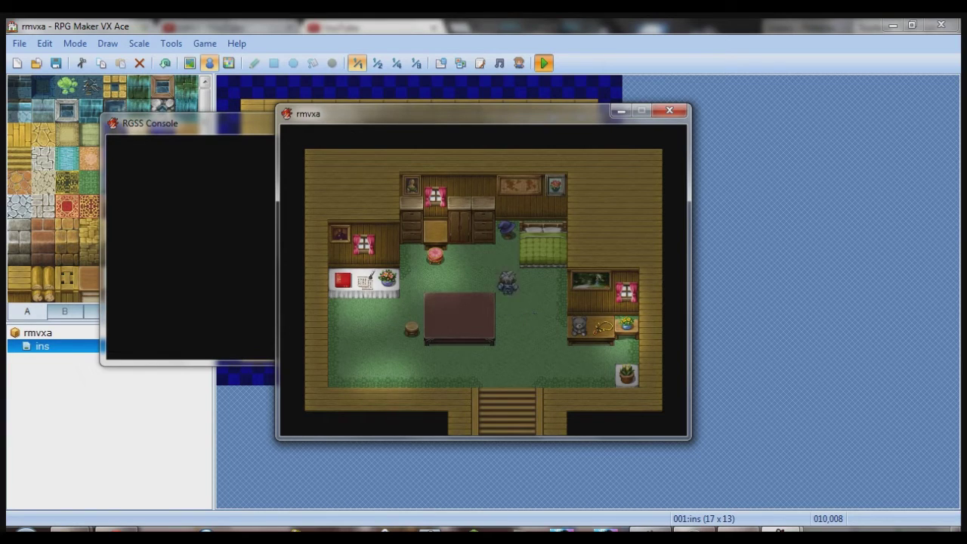
key("Left")
key("Right")
key("Down")
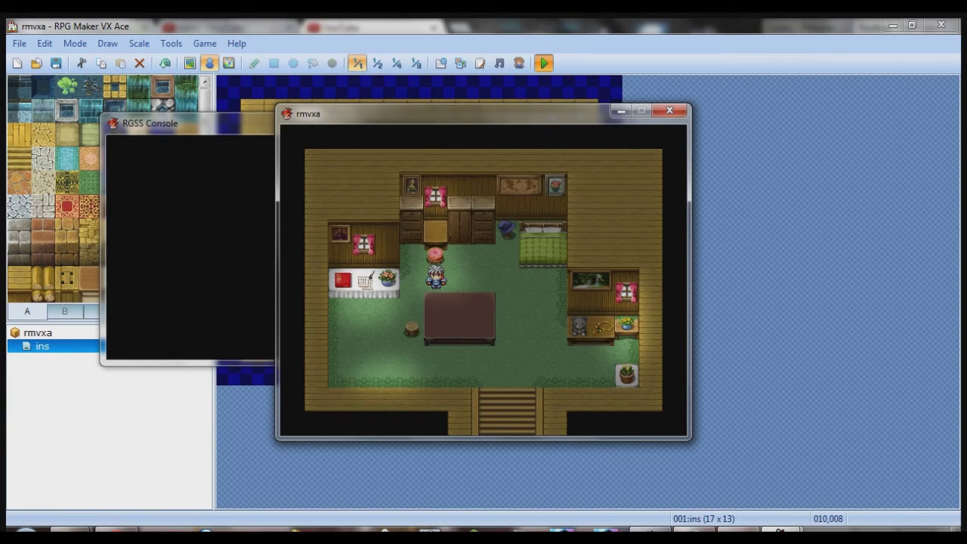
key("Left")
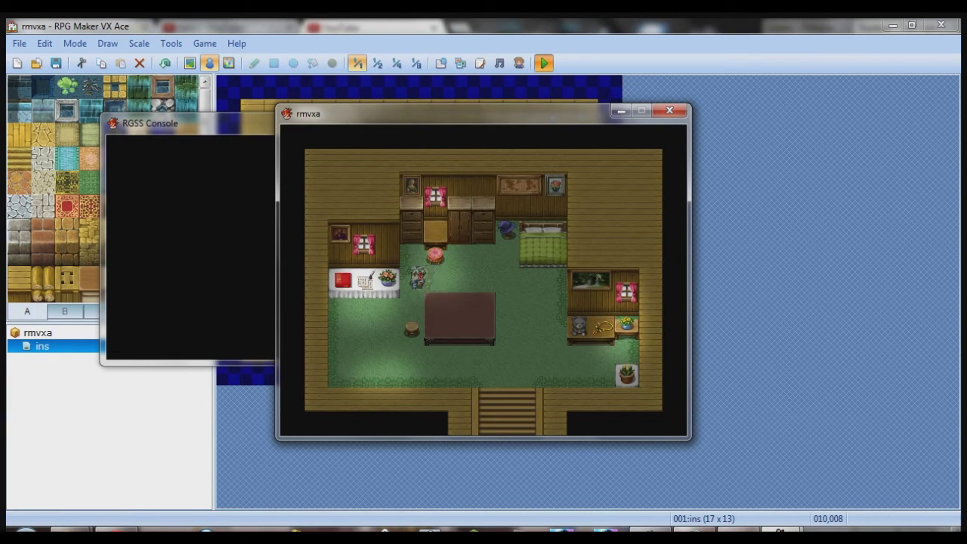
key("Down")
key("Down")
key("Left")
key("Up")
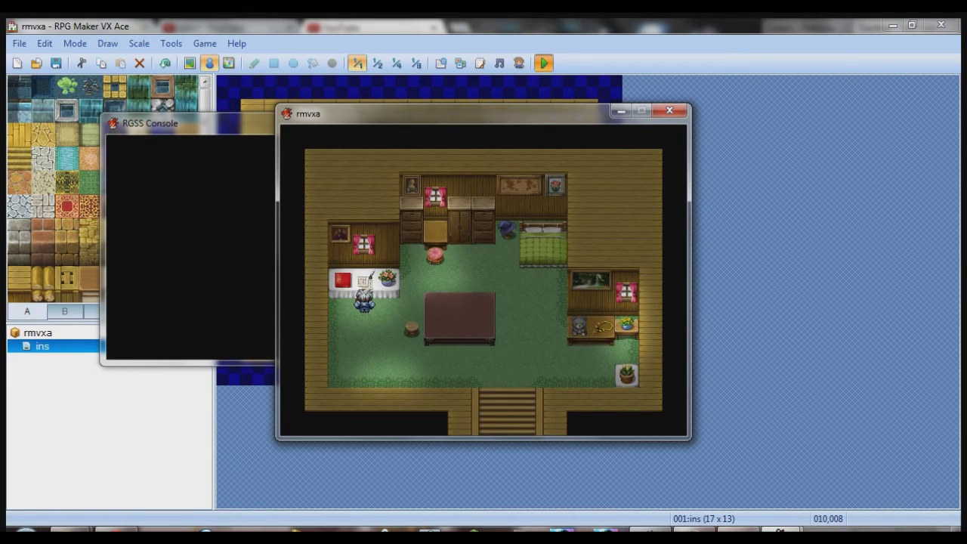
Walk the character down to the lit floor near the room's bottom wall, then end the playtest
key("Down")
key("Down")
key("Down")
key("Right")
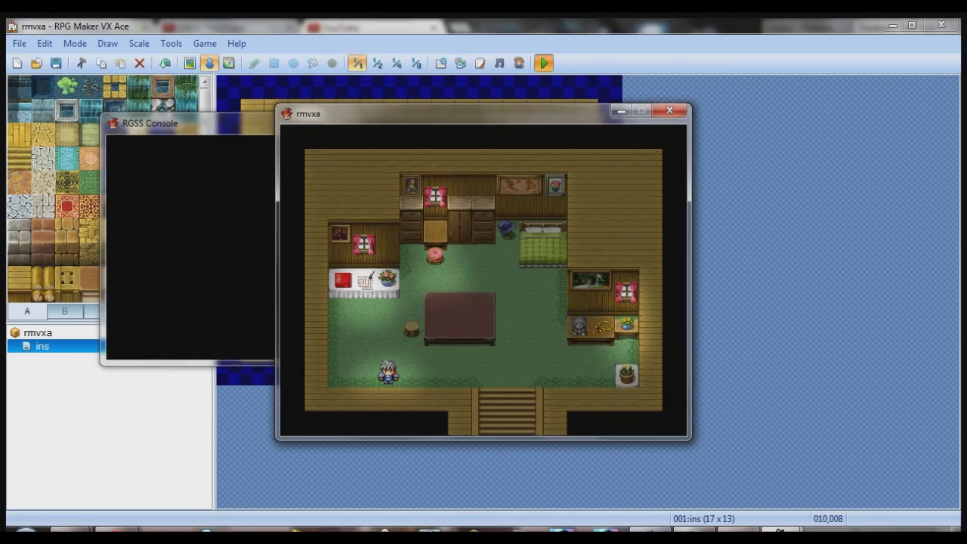
key("alt+F4")
Open event EV001 on the brown table, set the first Move Picture command's opacity to 175, and accept the event
double_click(395, 254)
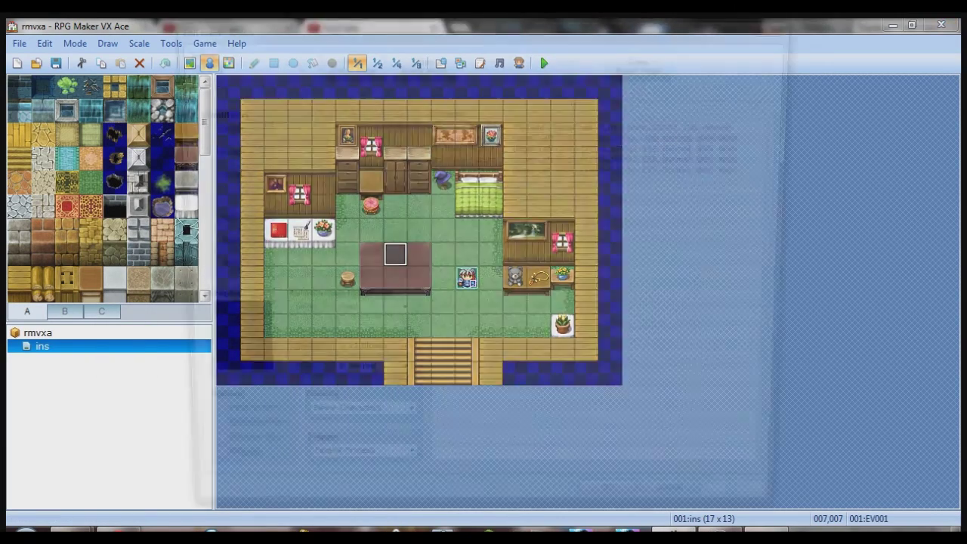
double_click(529, 124)
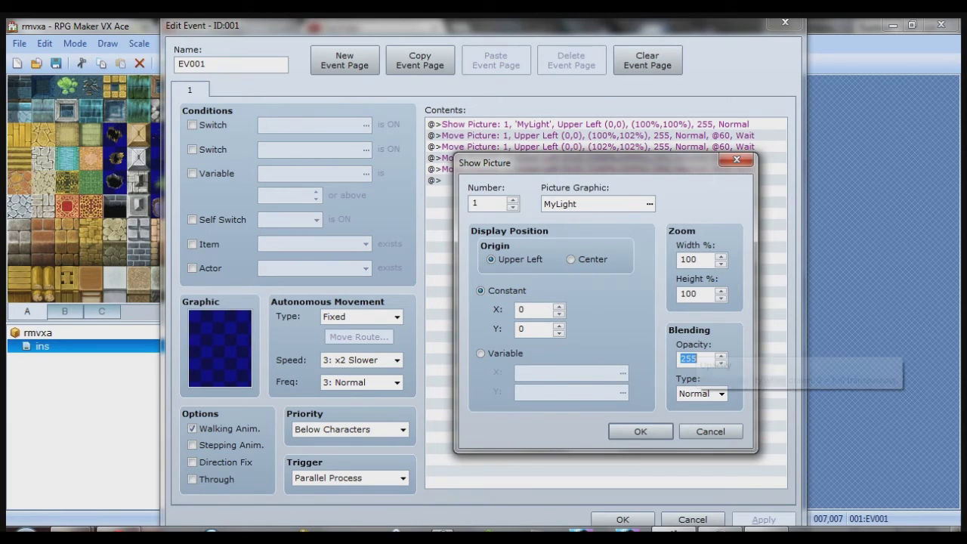
left_click(710, 430)
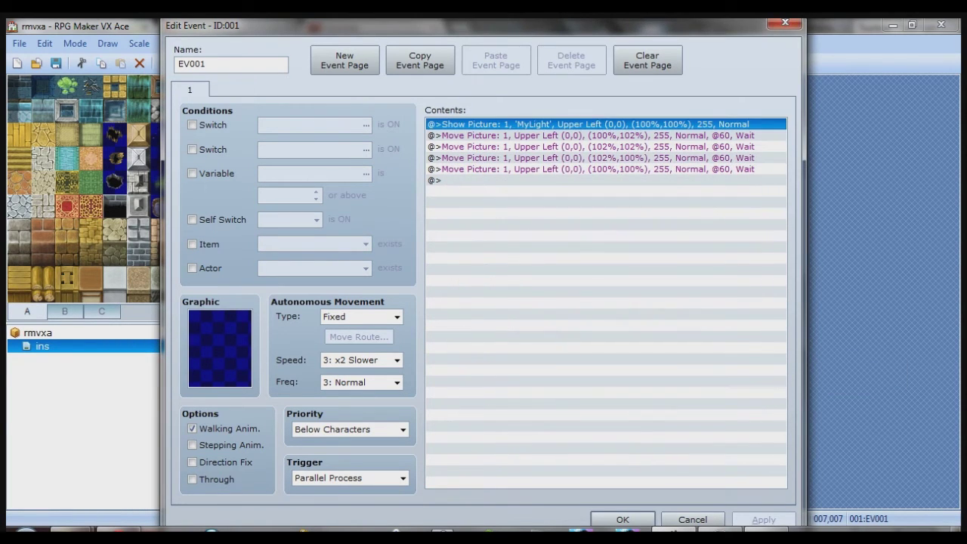
double_click(529, 136)
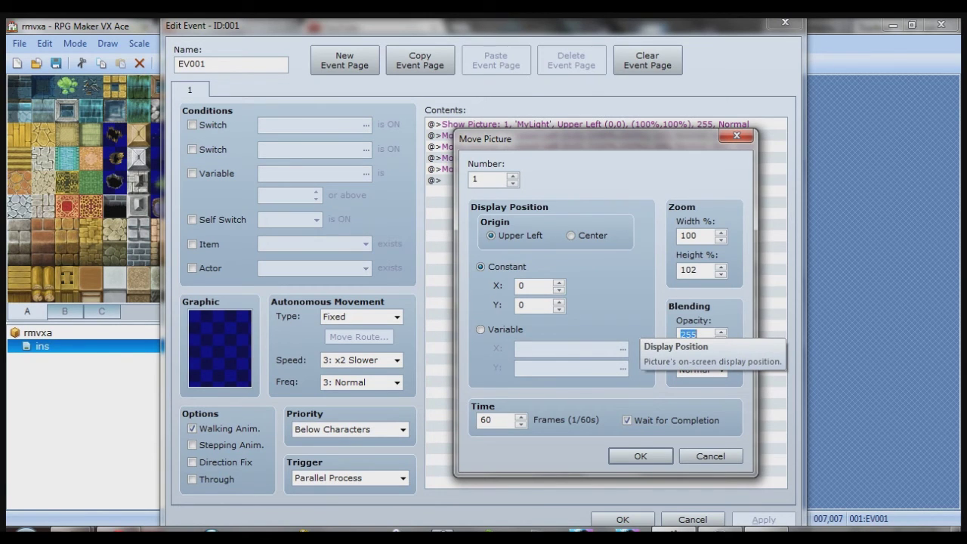
type("175")
key("Return")
left_click(623, 519)
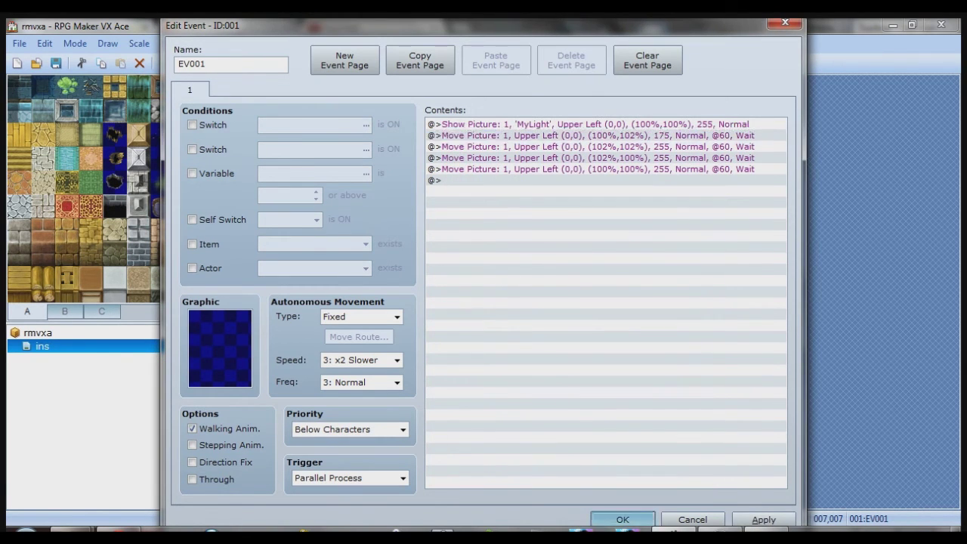
Save the rmvxa changes, launch a playtest and start the game from its title screen
left_click(538, 87)
left_click(544, 63)
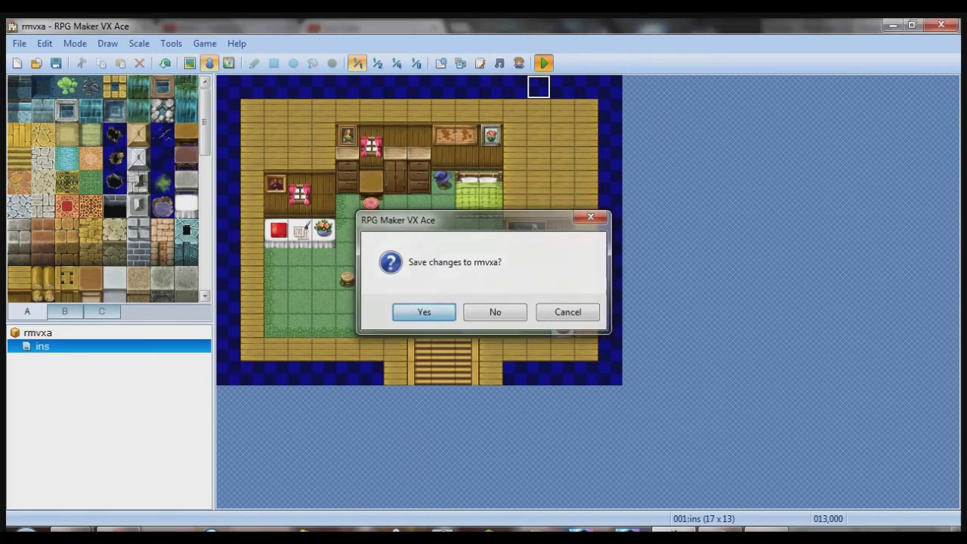
key("Return")
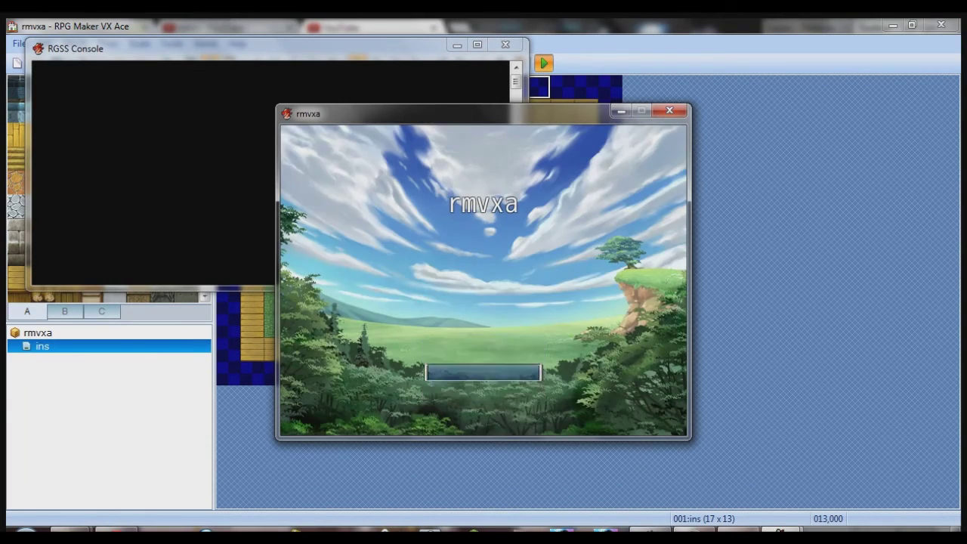
key("Return")
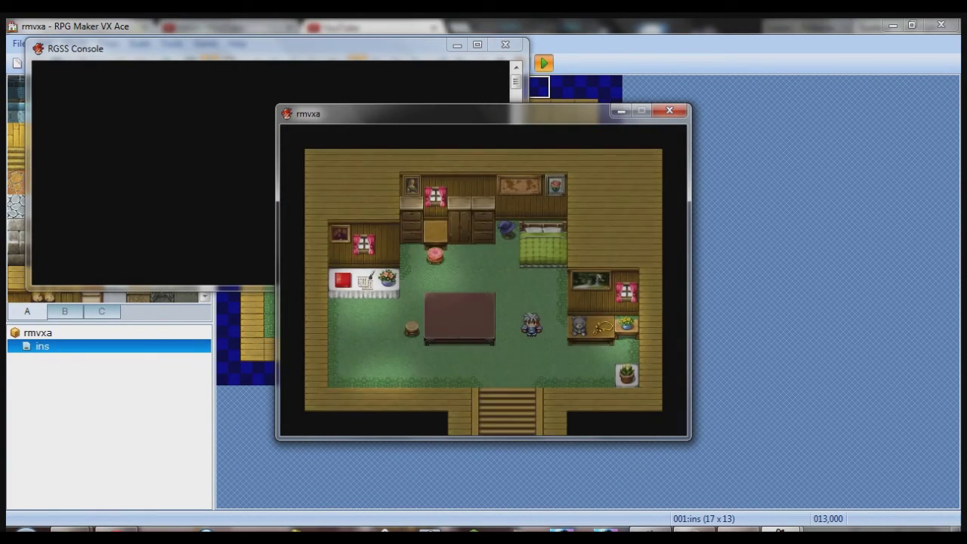
Walk the character to the pink stool to examine the overlay's opacity fade, and end the playtest
key("Up")
key("Left")
key("Up")
key("Up")
key("Left")
key("Left")
key("Left")
key("Down")
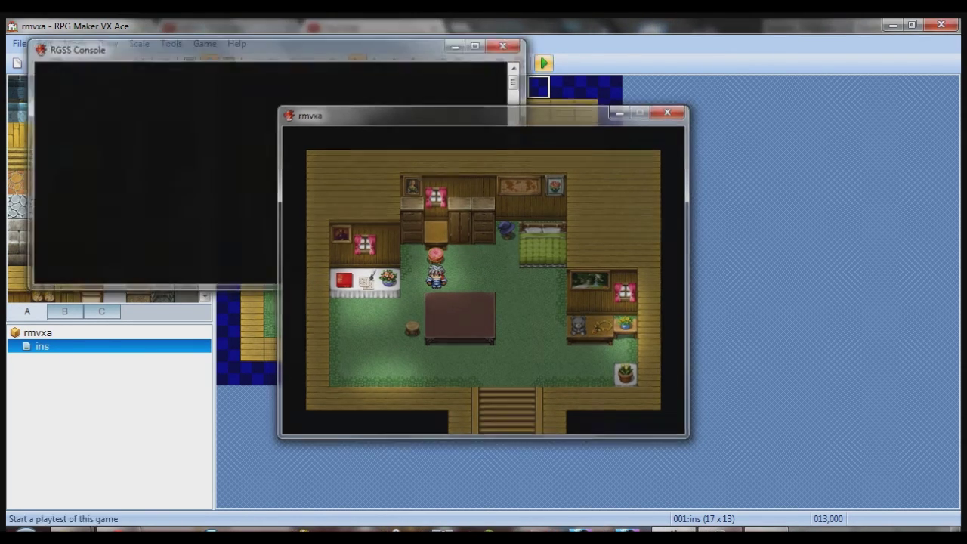
key("alt+F4")
Reopen event EV001 and set the opacity of the second Move Picture command (102%,102%) to 200
left_click(395, 254)
double_click(395, 254)
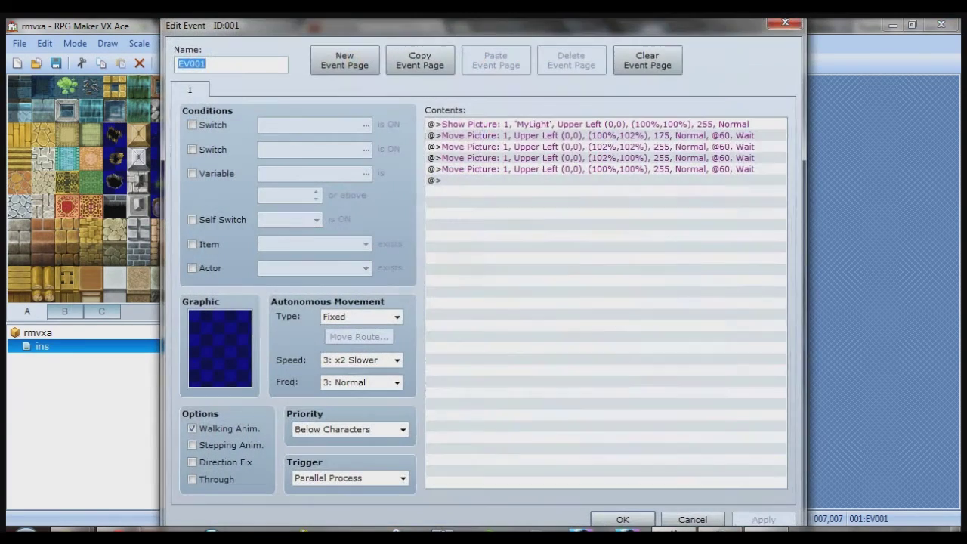
left_click(529, 147)
double_click(528, 146)
double_click(688, 334)
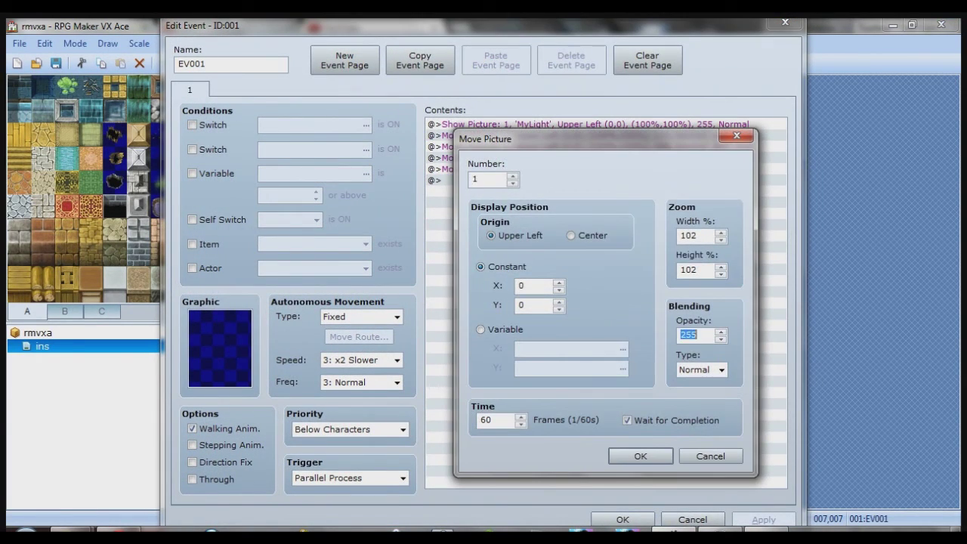
type("200")
key("Return")
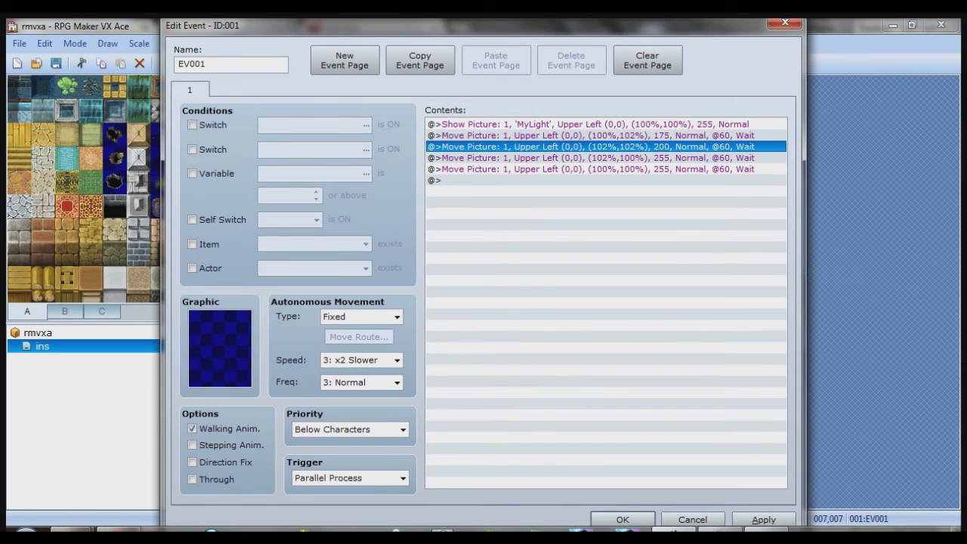
Set the opacity of the third Move Picture command (102%,100%) to 225 and accept the event
double_click(529, 158)
double_click(688, 334)
type("225")
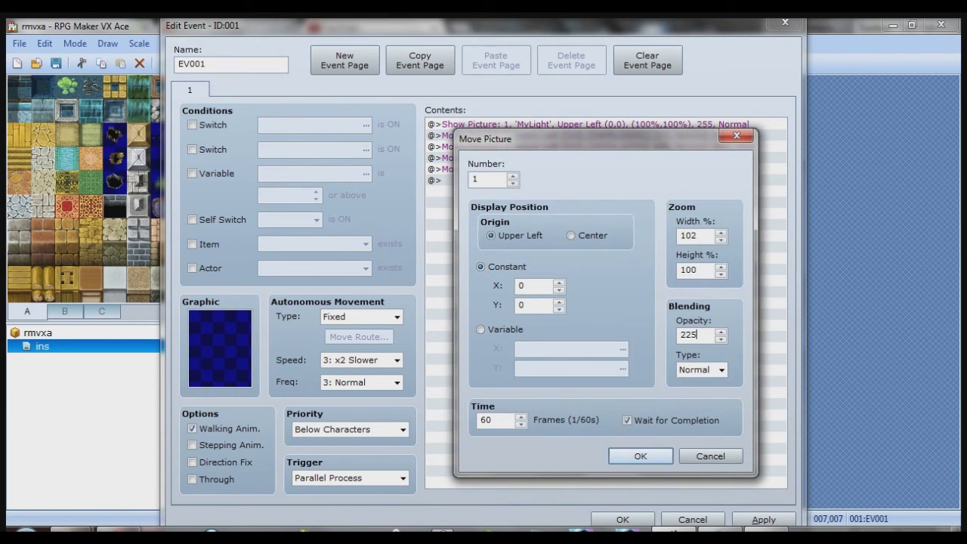
key("Return")
key("Down")
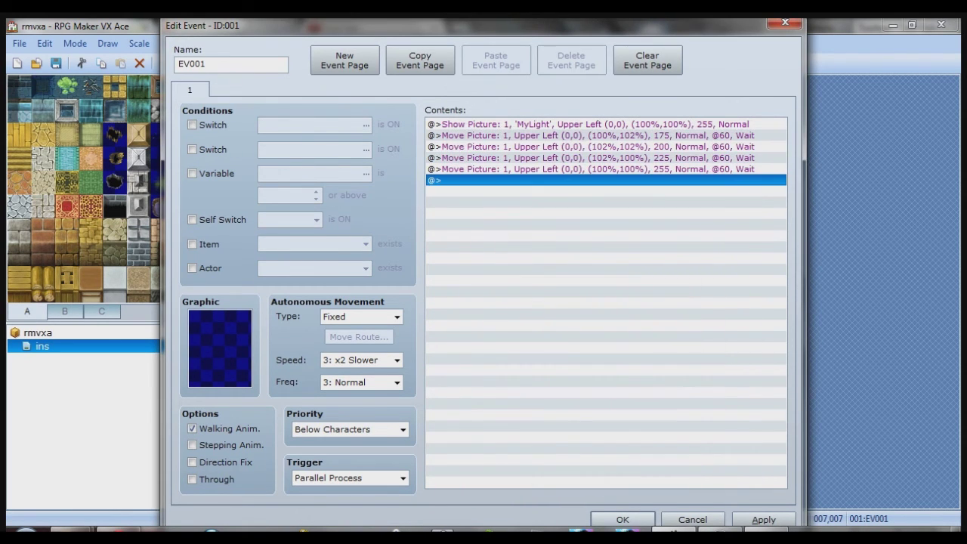
left_click(623, 519)
Save the project with the adjusted opacities, run another playtest and begin a new game
left_click(543, 63)
left_click(544, 63)
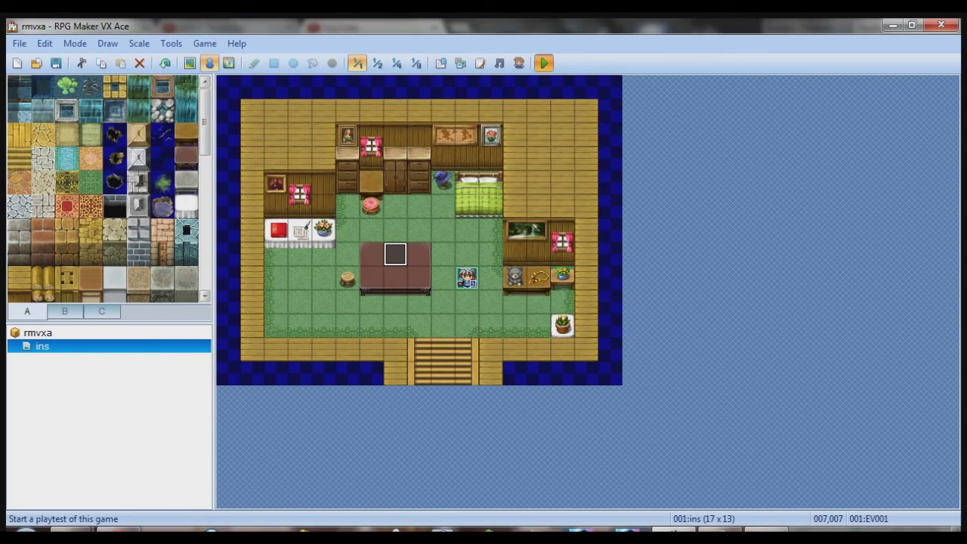
left_click(425, 311)
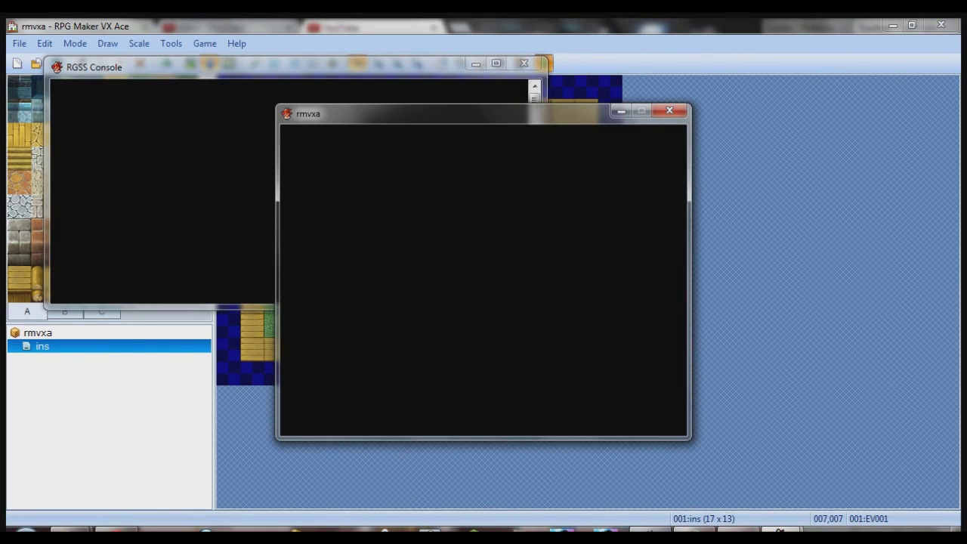
key("Return")
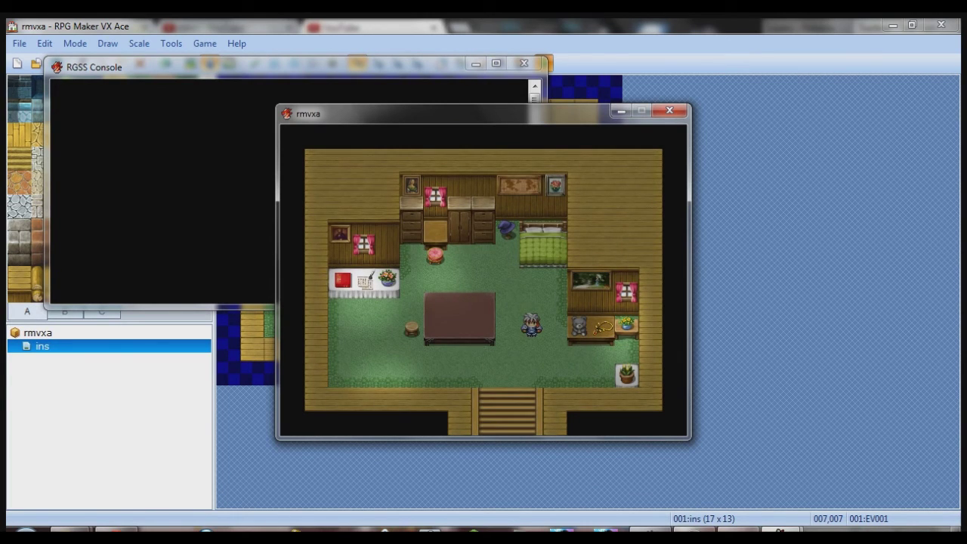
Walk the character around the whole room, past the desks, bed, plants and pink stool, to examine the fading light overlay
key("Up")
key("Left")
key("Down")
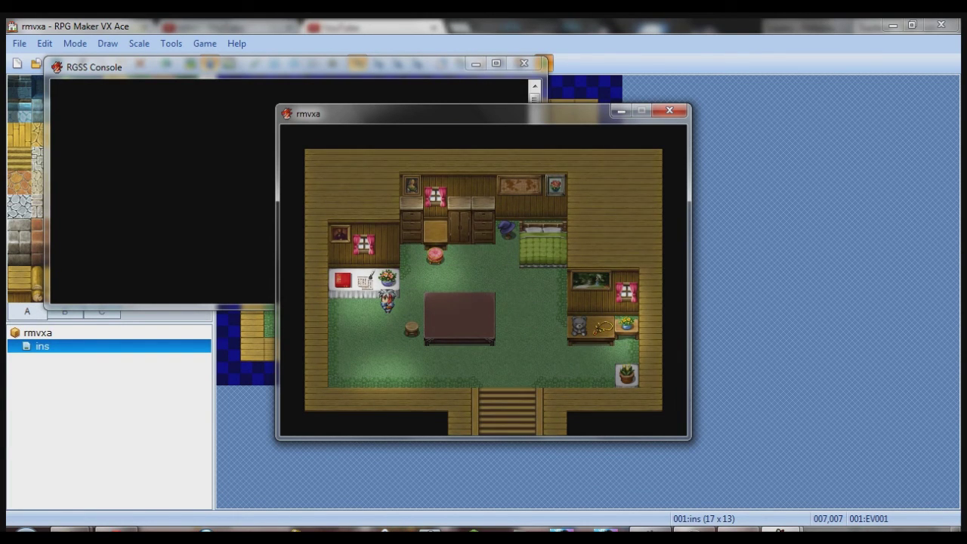
key("Right")
key("Up")
key("Right")
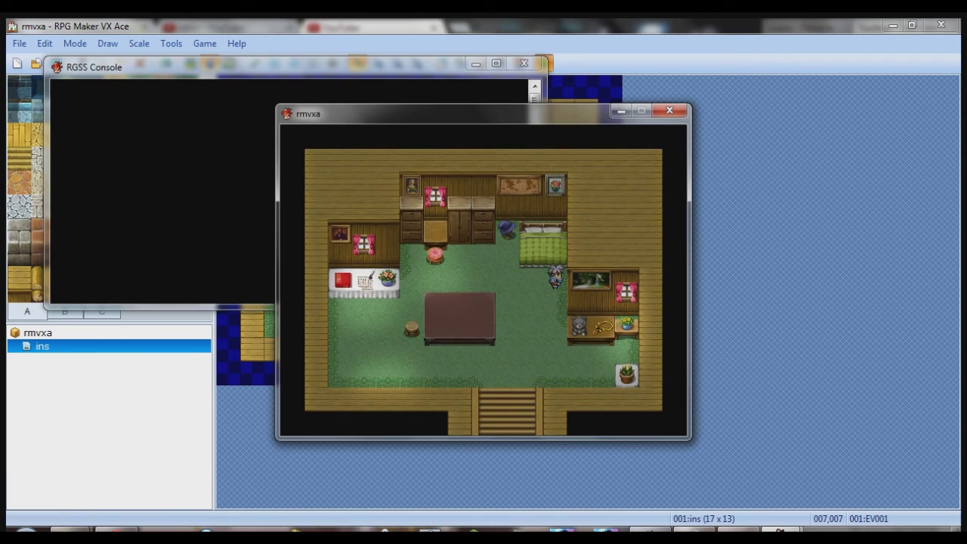
key("Down")
key("Right")
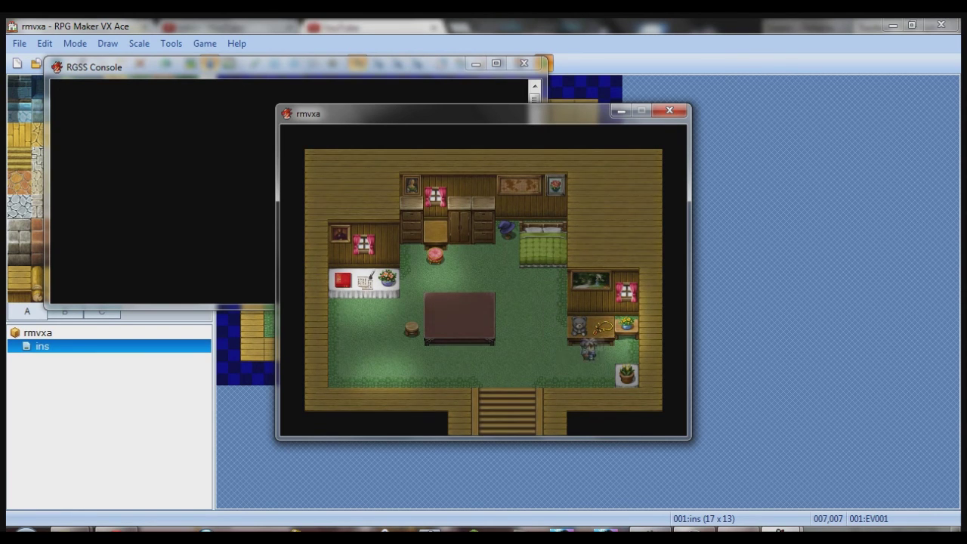
key("Down")
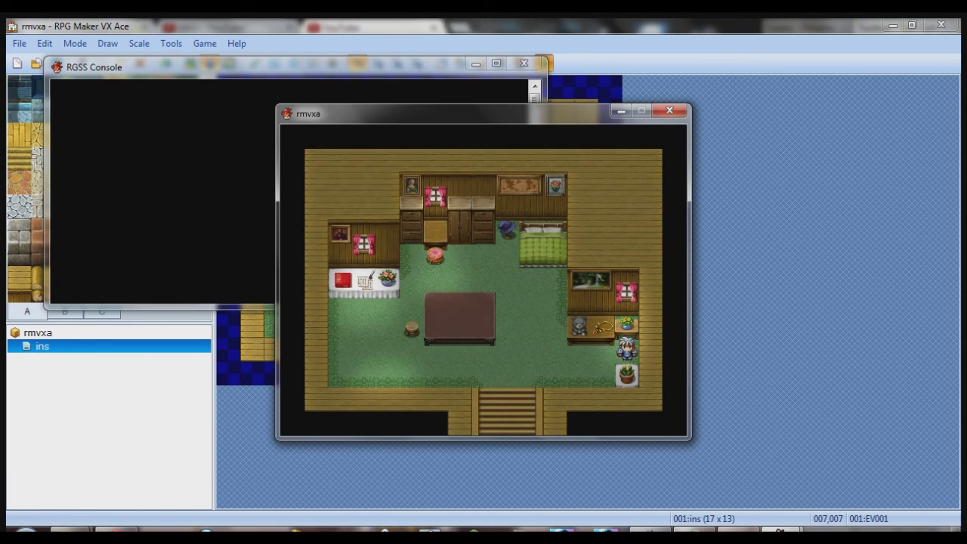
key("Left")
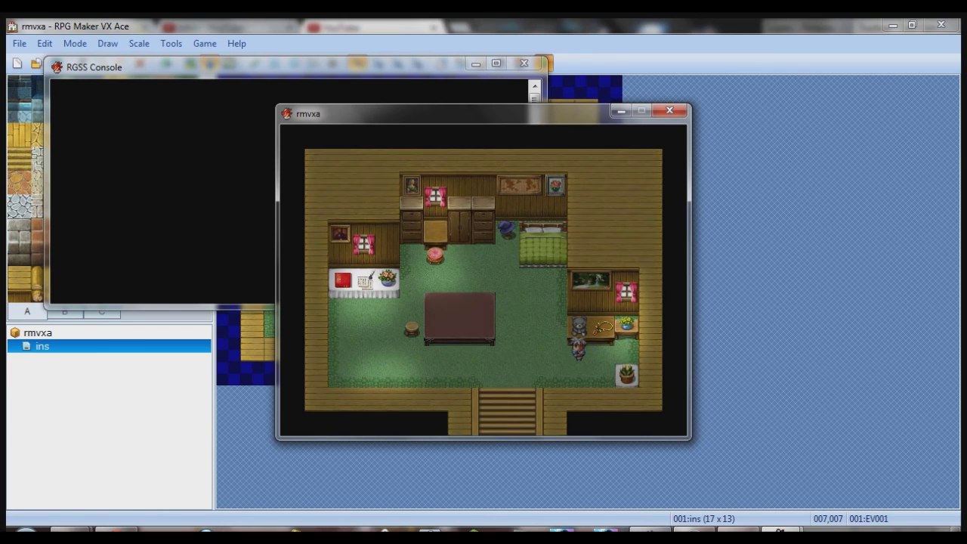
key("Left")
key("Down")
key("Left")
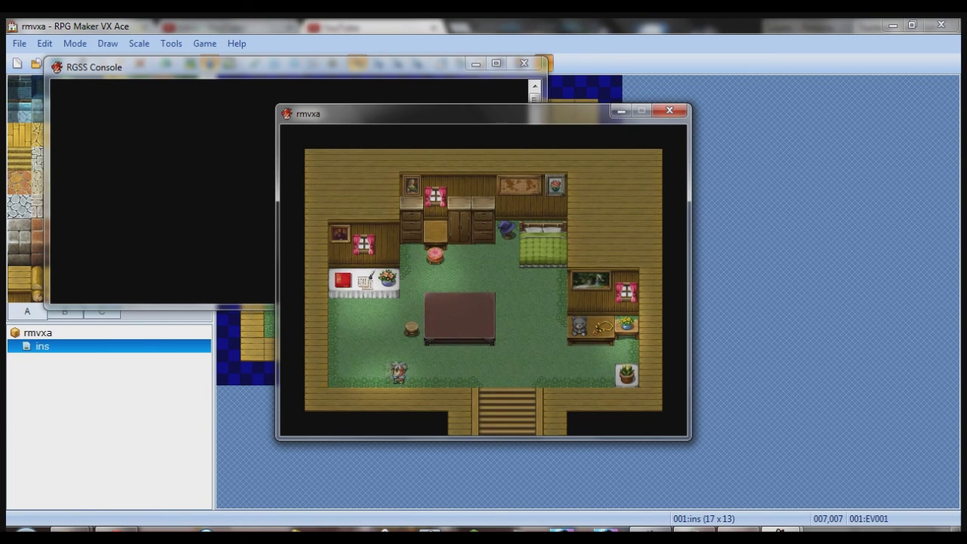
key("Up")
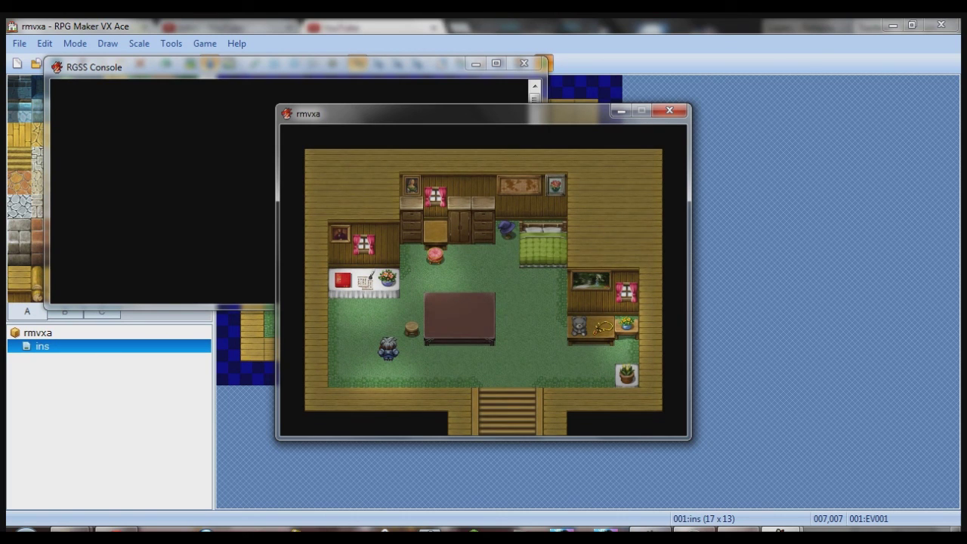
key("Up")
key("Left")
key("Right")
key("Up")
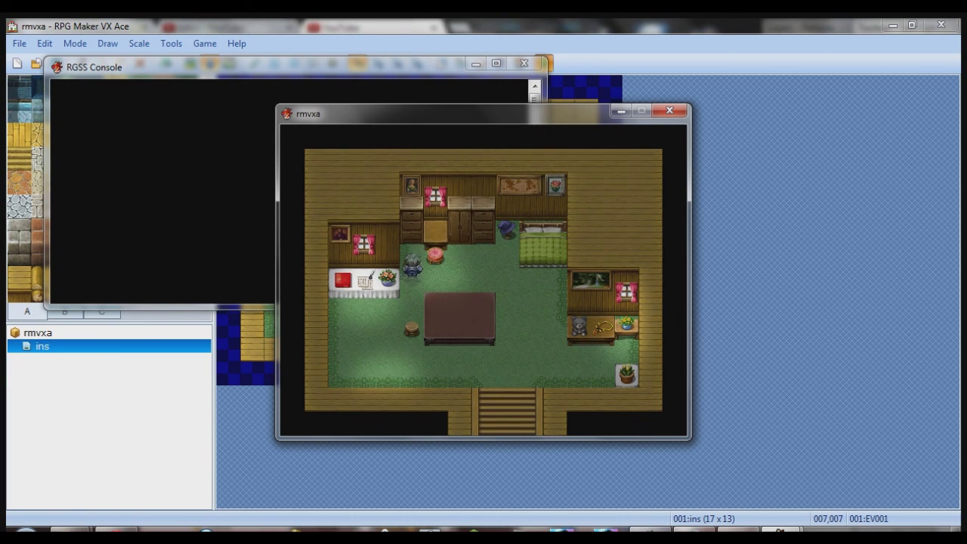
key("Right")
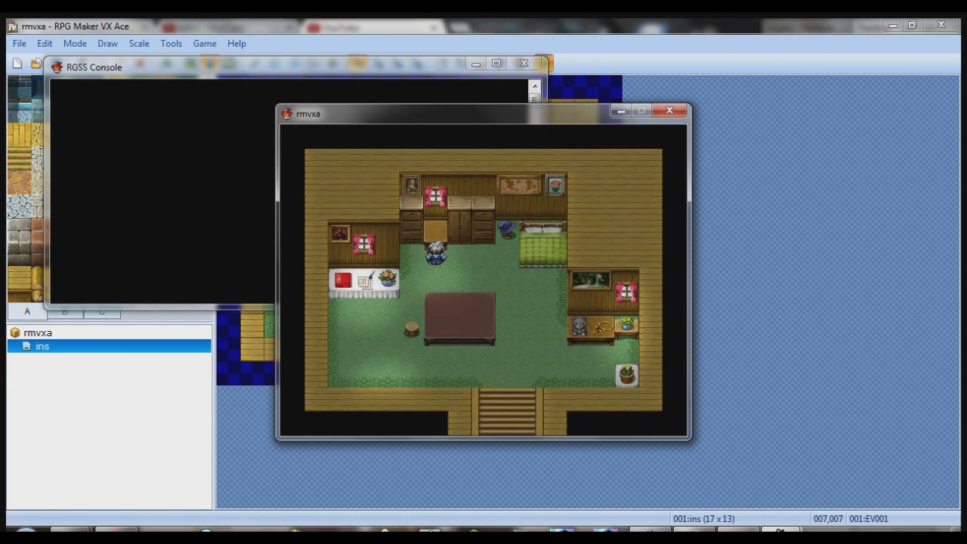